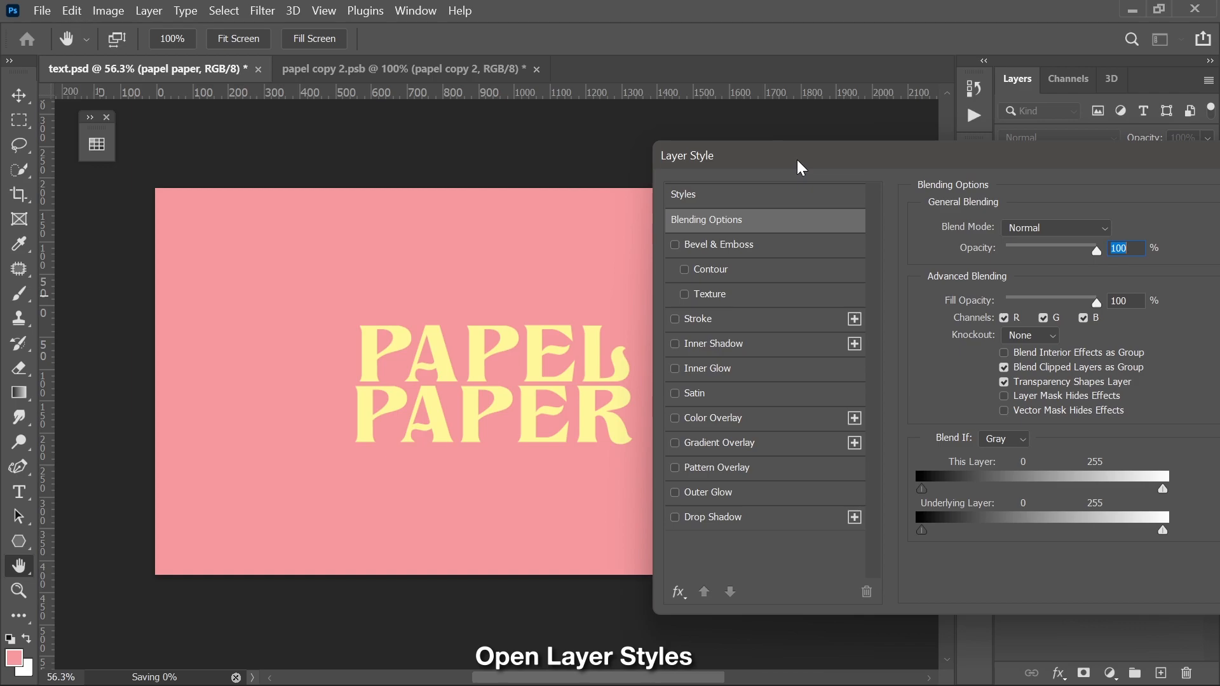
# Add a Bevel & Emboss effect to the text with 100% depth, 250 px size and 16 px soften
pyautogui.click(784, 249)
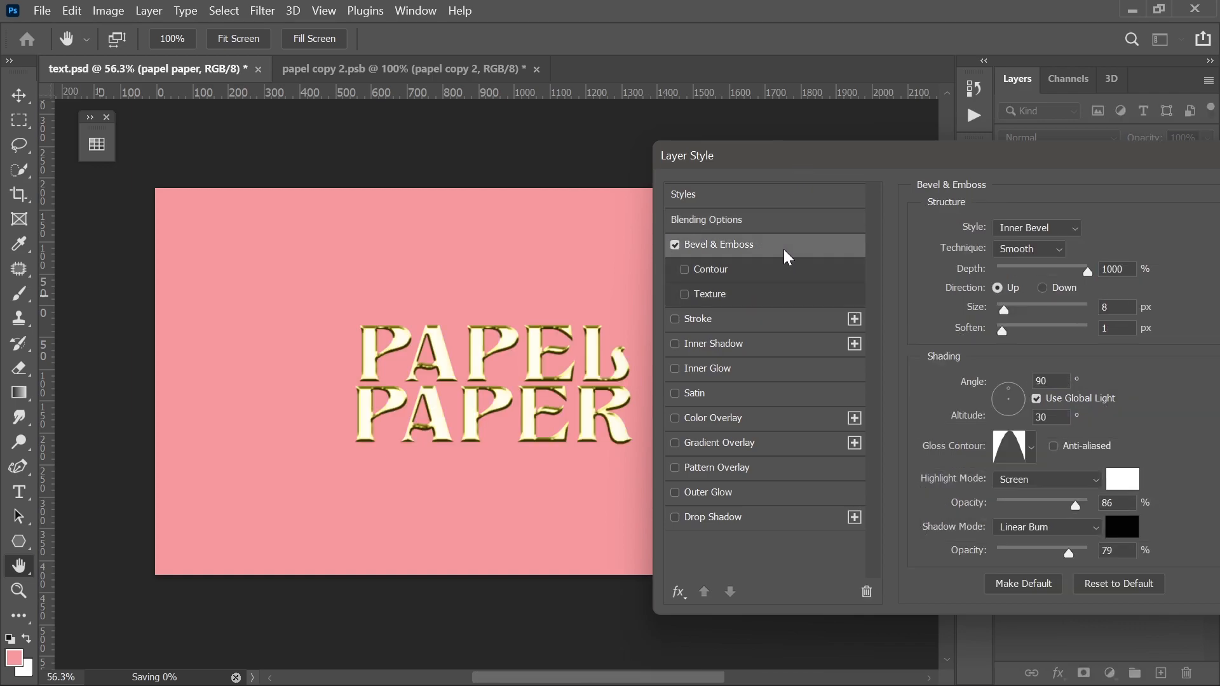
pyautogui.click(1115, 269)
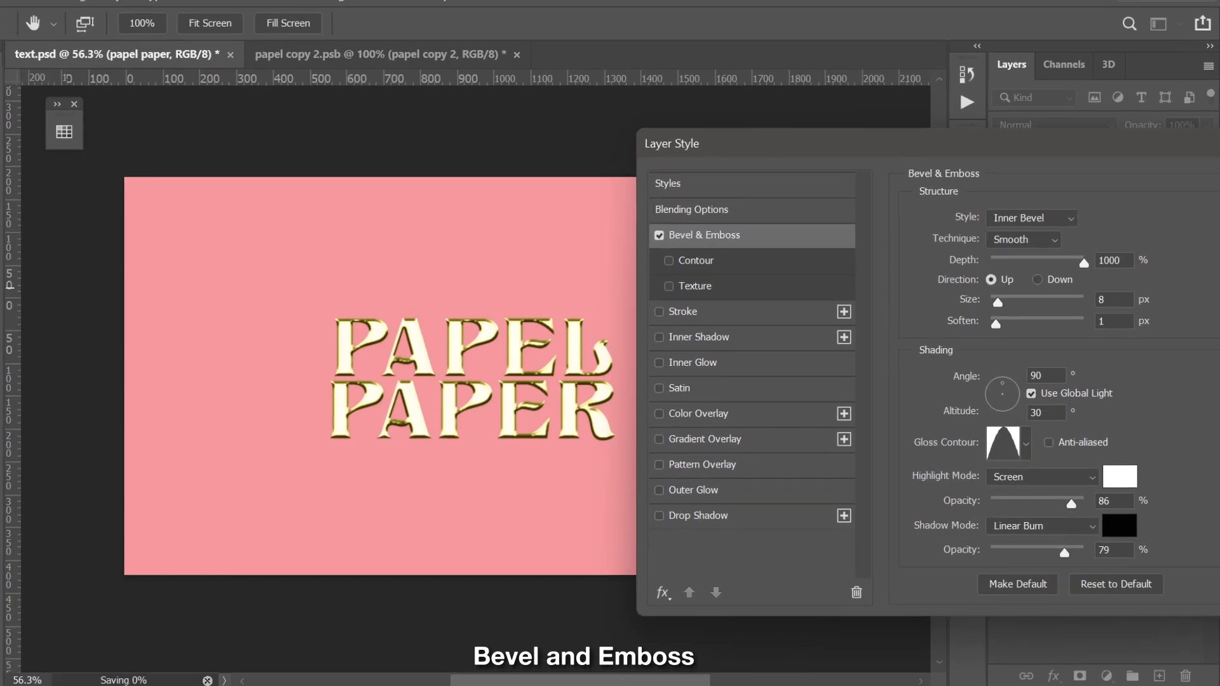
pyautogui.write('100')
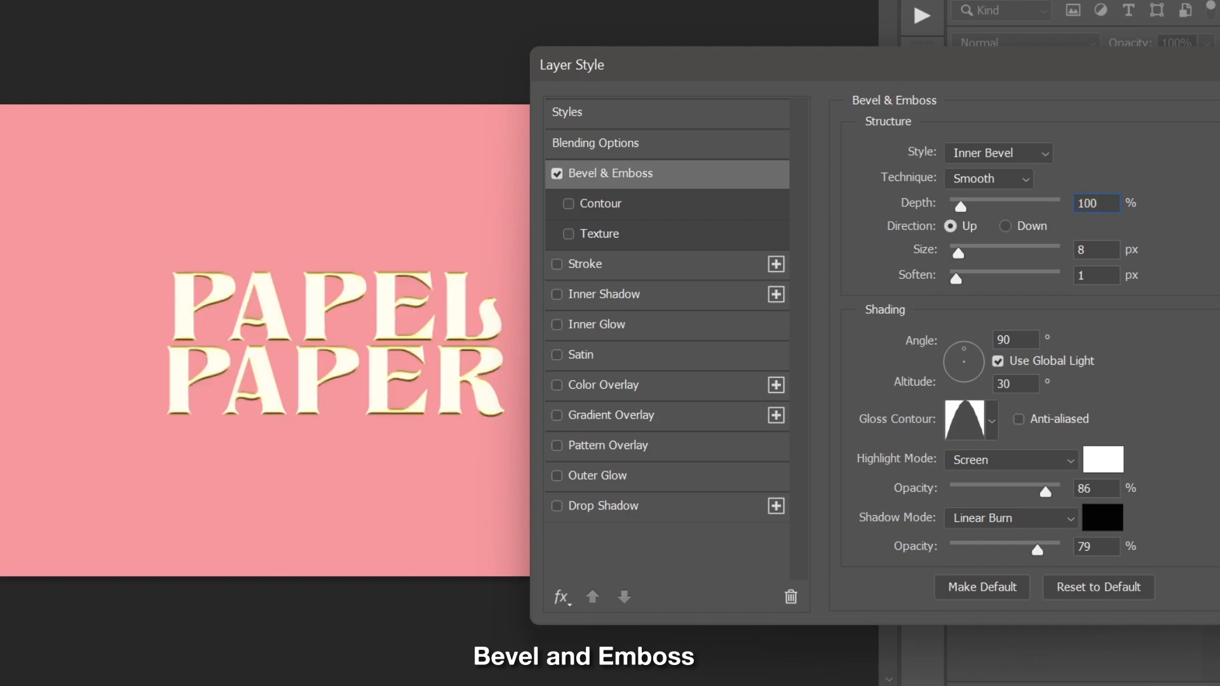
pyautogui.moveTo(957, 251); pyautogui.dragTo(1069, 252)
pyautogui.moveTo(956, 278); pyautogui.dragTo(1063, 280)
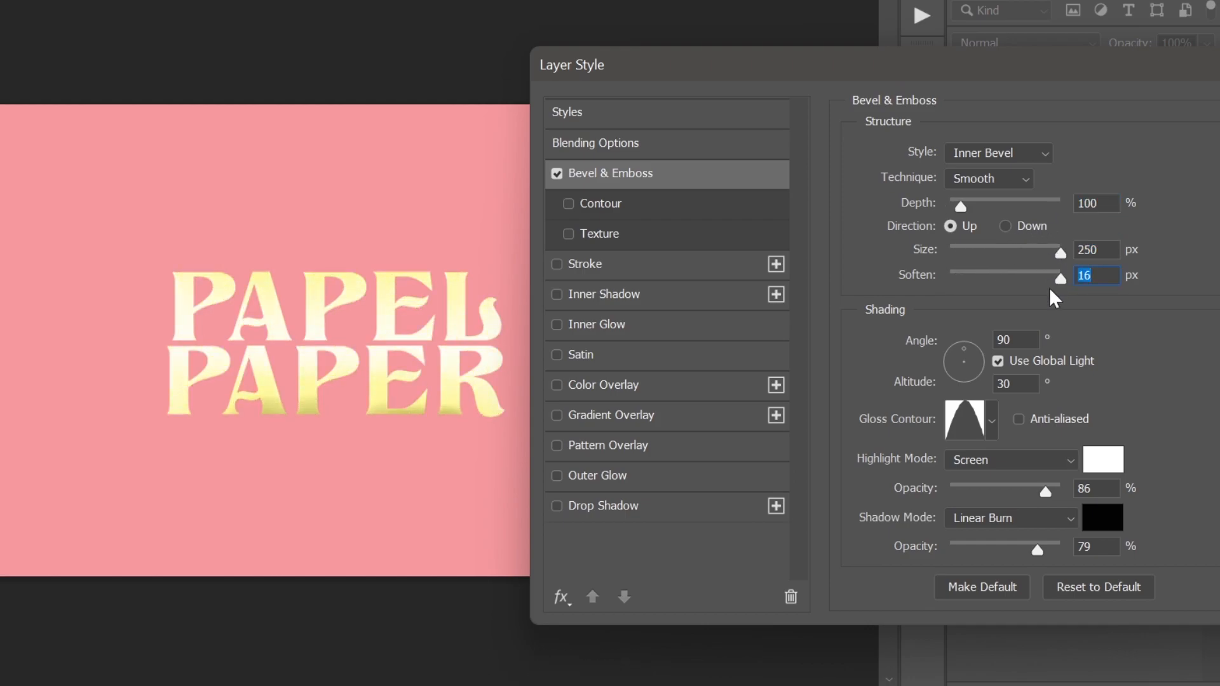
# Turn off global light for the bevel, set its angle to -135° and choose the straight diagonal gloss contour
pyautogui.click(999, 361)
pyautogui.write('-135')
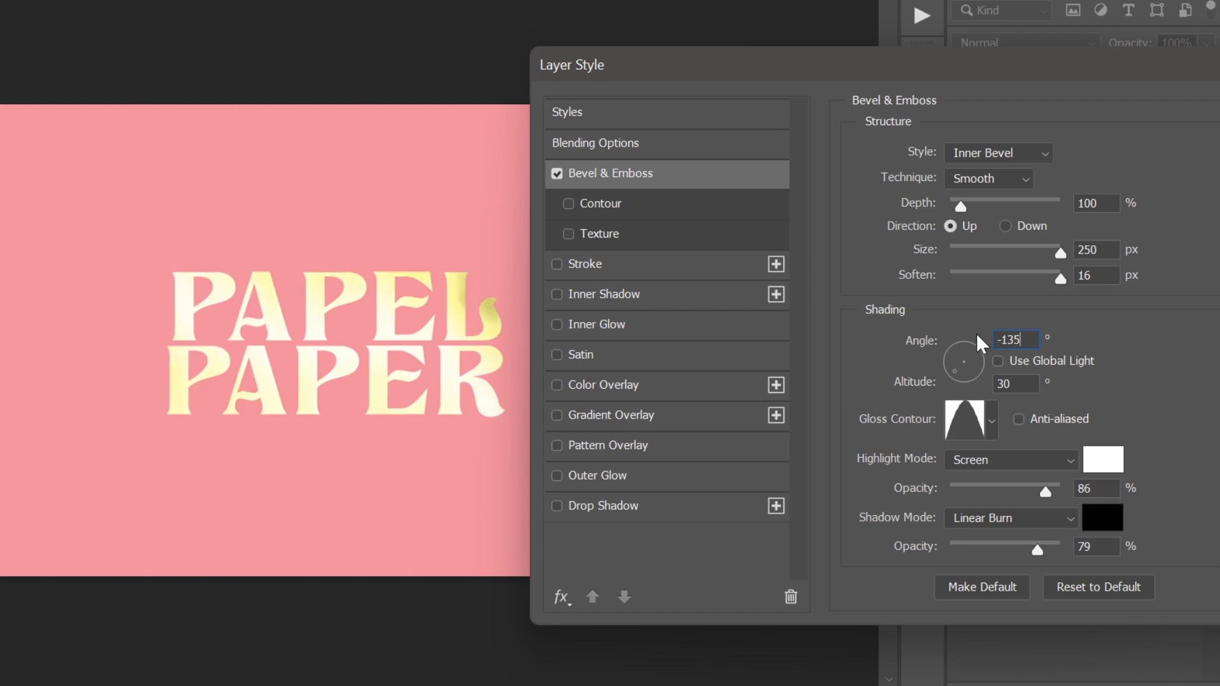
pyautogui.click(993, 419)
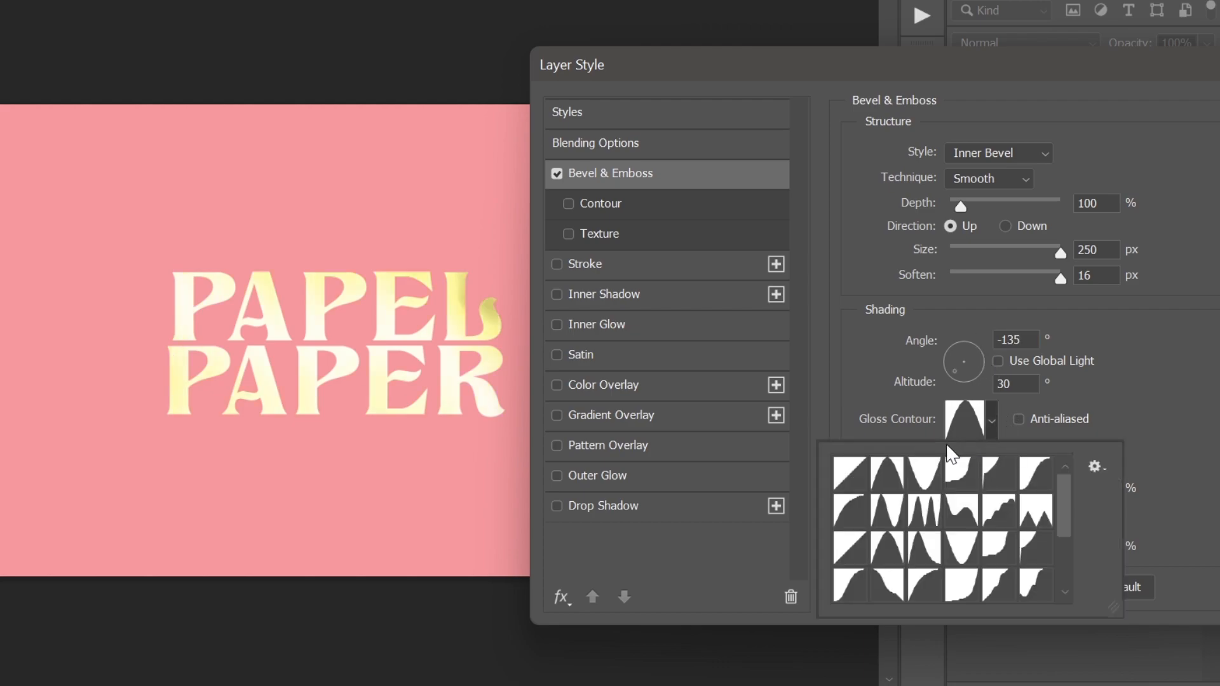
pyautogui.click(852, 473)
pyautogui.click(1126, 380)
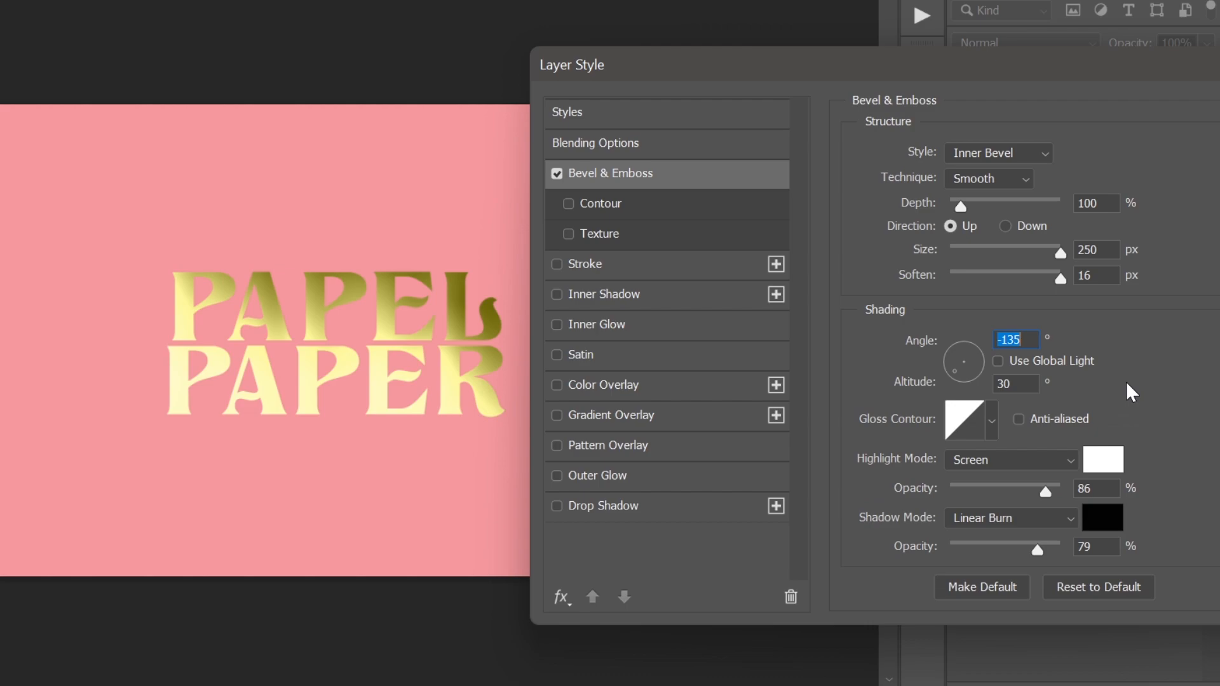
# Set the bevel's highlight mode to Overlay at 30% opacity
pyautogui.click(1056, 457)
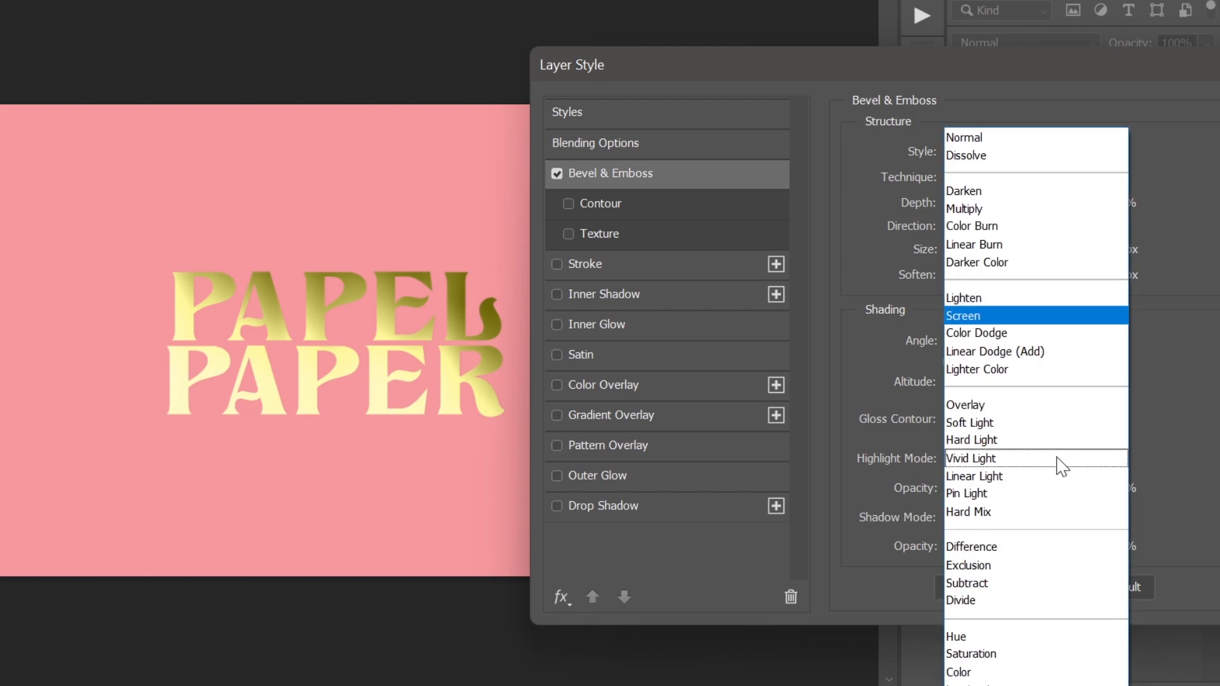
pyautogui.click(1054, 405)
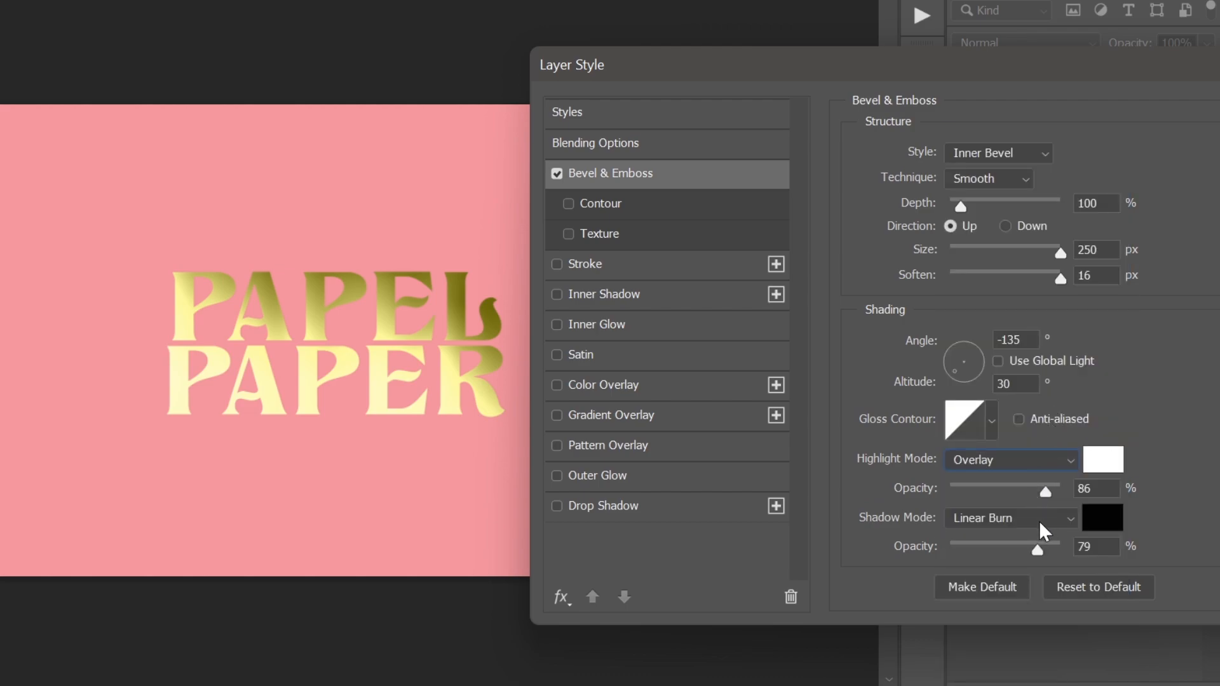
pyautogui.moveTo(1093, 489); pyautogui.dragTo(1075, 488)
pyautogui.write('30')
# Set the bevel's shadow to Color Burn at 20% opacity, using a much darker shade of the sampled pink background
pyautogui.click(1063, 515)
pyautogui.click(974, 224)
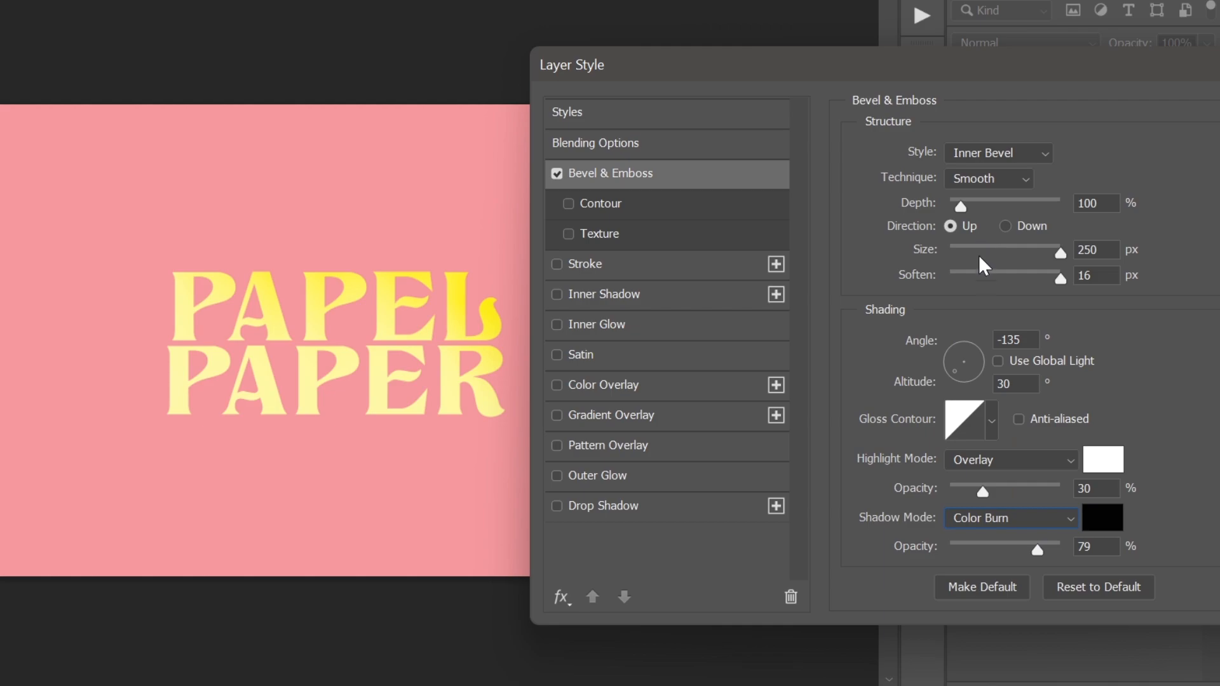
pyautogui.click(1104, 515)
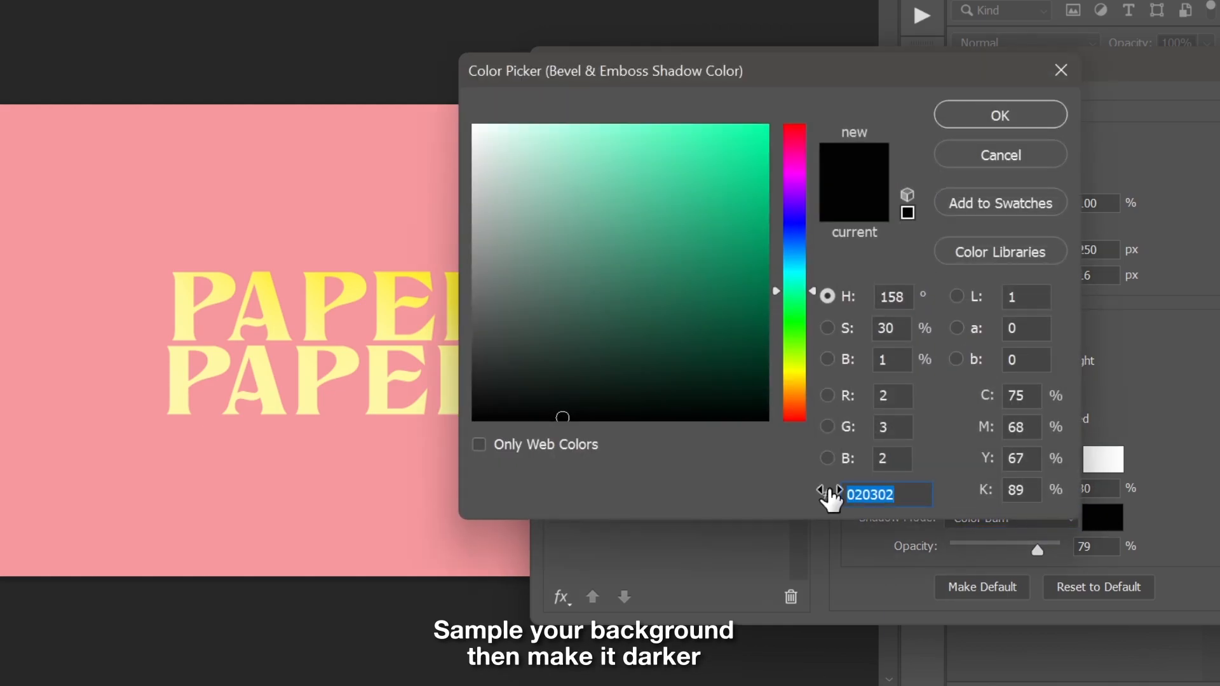
pyautogui.click(402, 448)
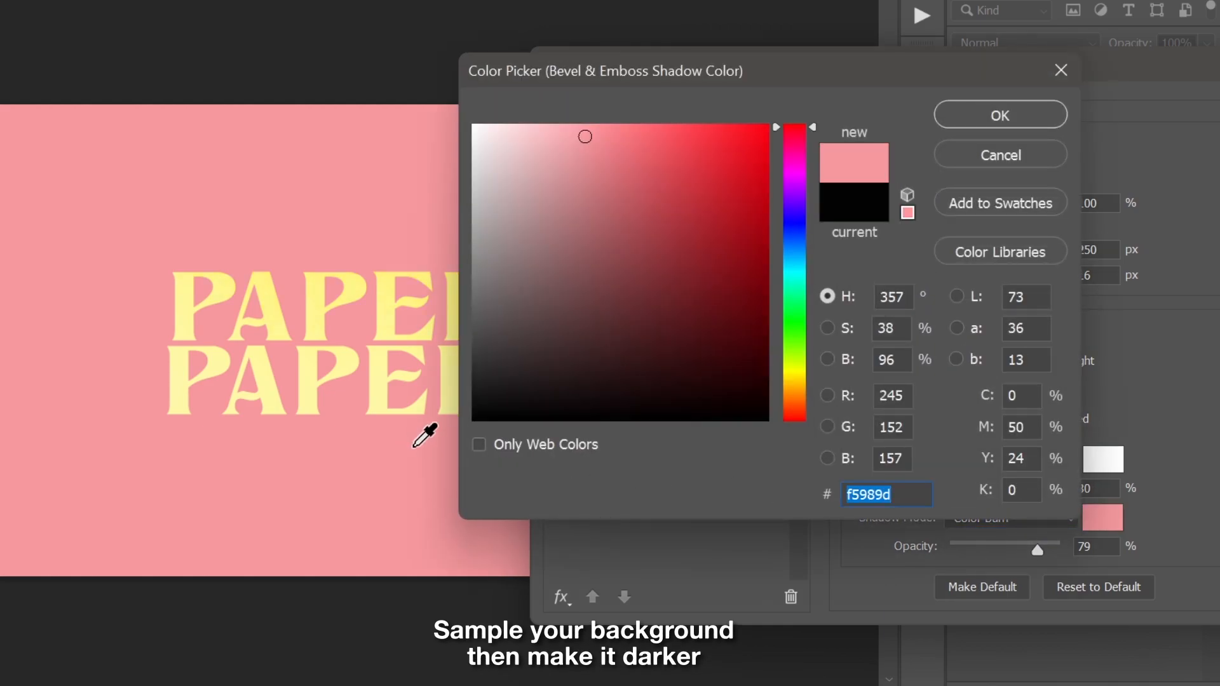
pyautogui.moveTo(594, 177); pyautogui.dragTo(587, 358)
pyautogui.click(993, 114)
pyautogui.click(1095, 538)
pyautogui.write('20')
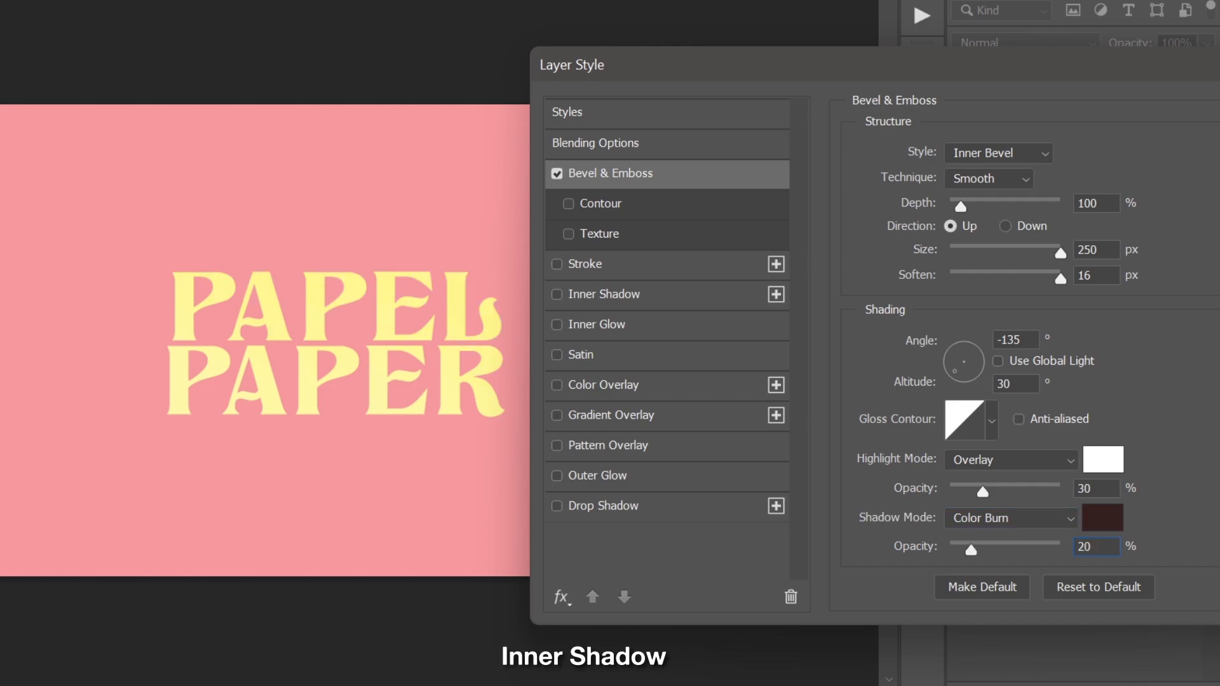
# Add an Inner Shadow in Normal blend mode with the dark background shade 352021
pyautogui.click(676, 296)
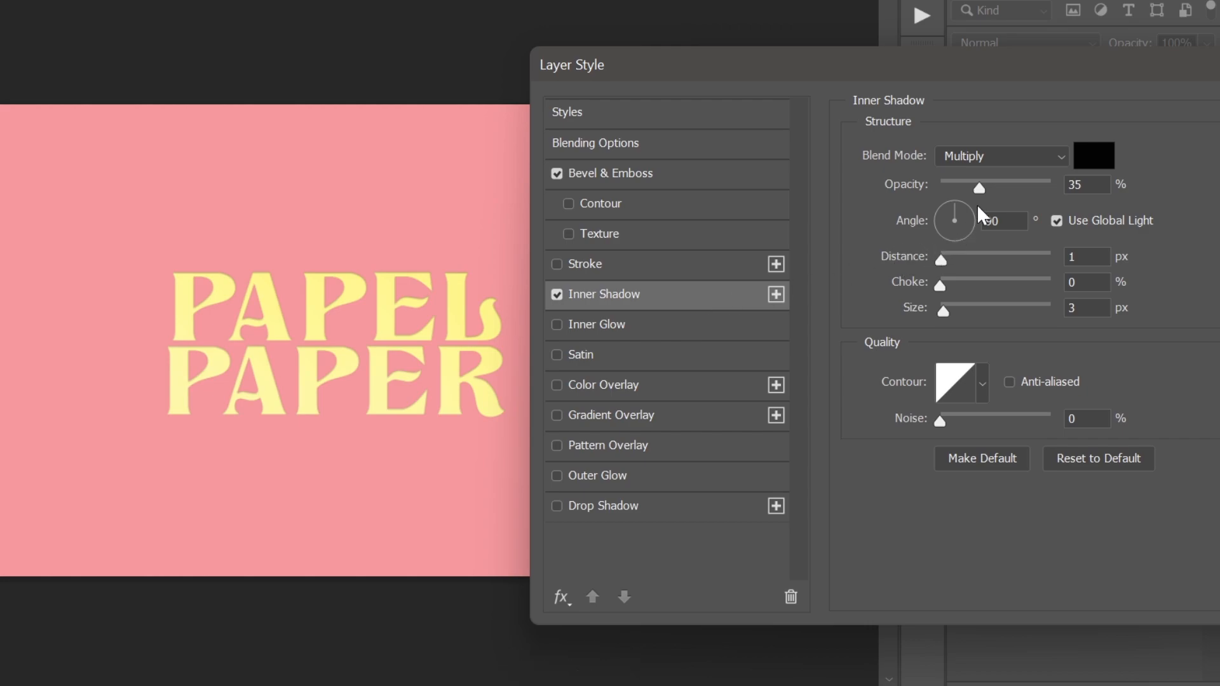
pyautogui.click(1020, 159)
pyautogui.click(1017, 136)
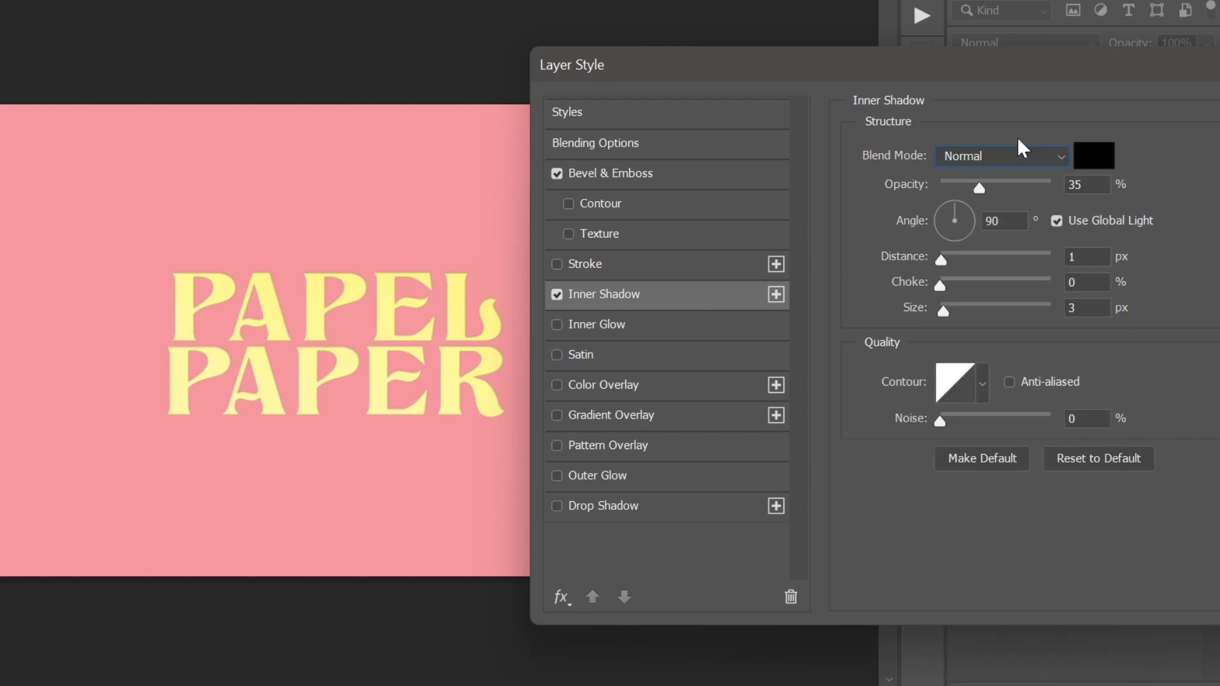
pyautogui.click(1096, 153)
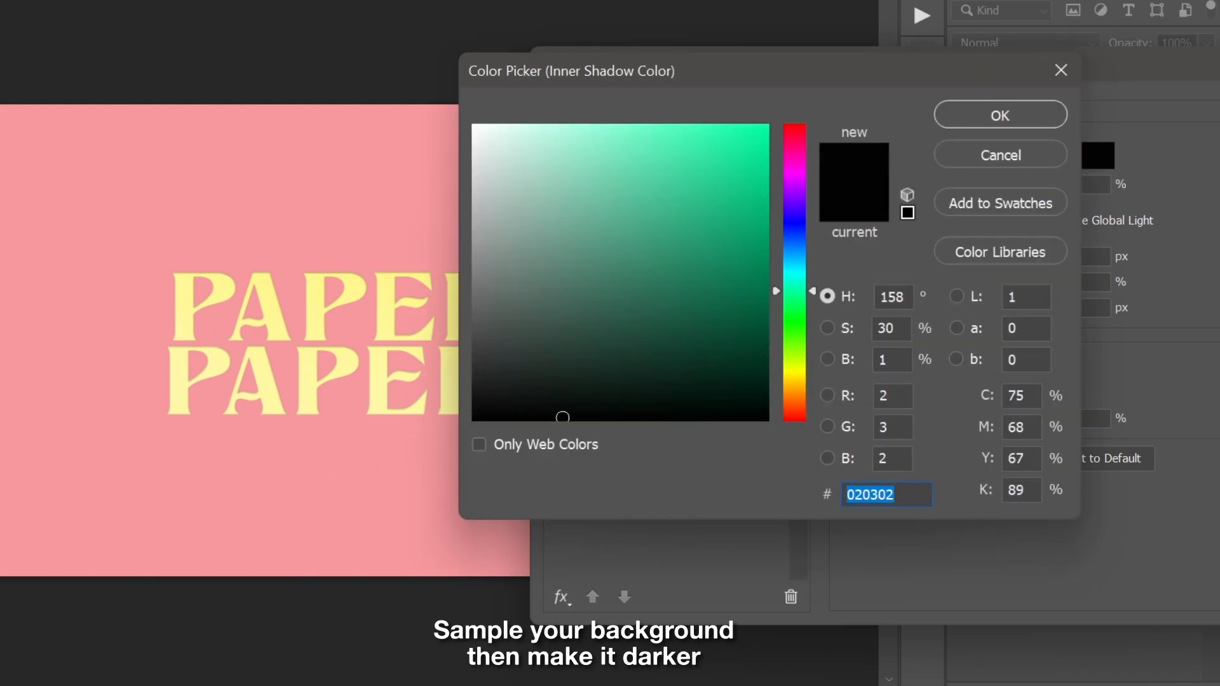
pyautogui.click(589, 360)
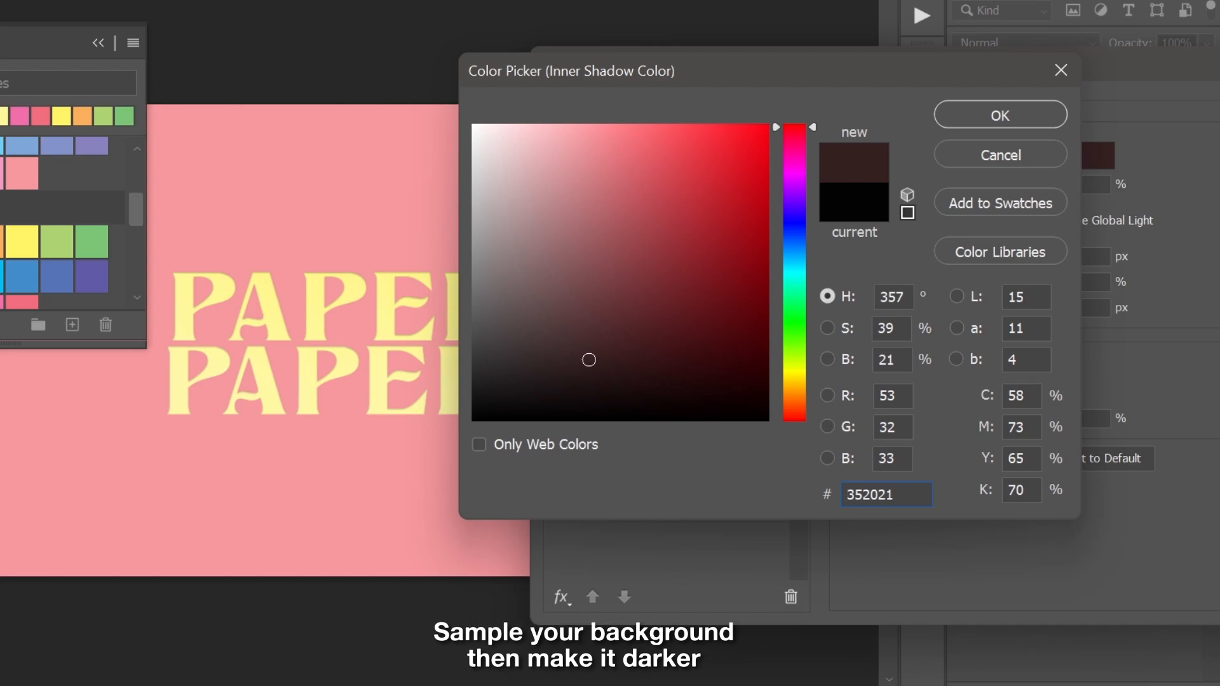
pyautogui.click(967, 117)
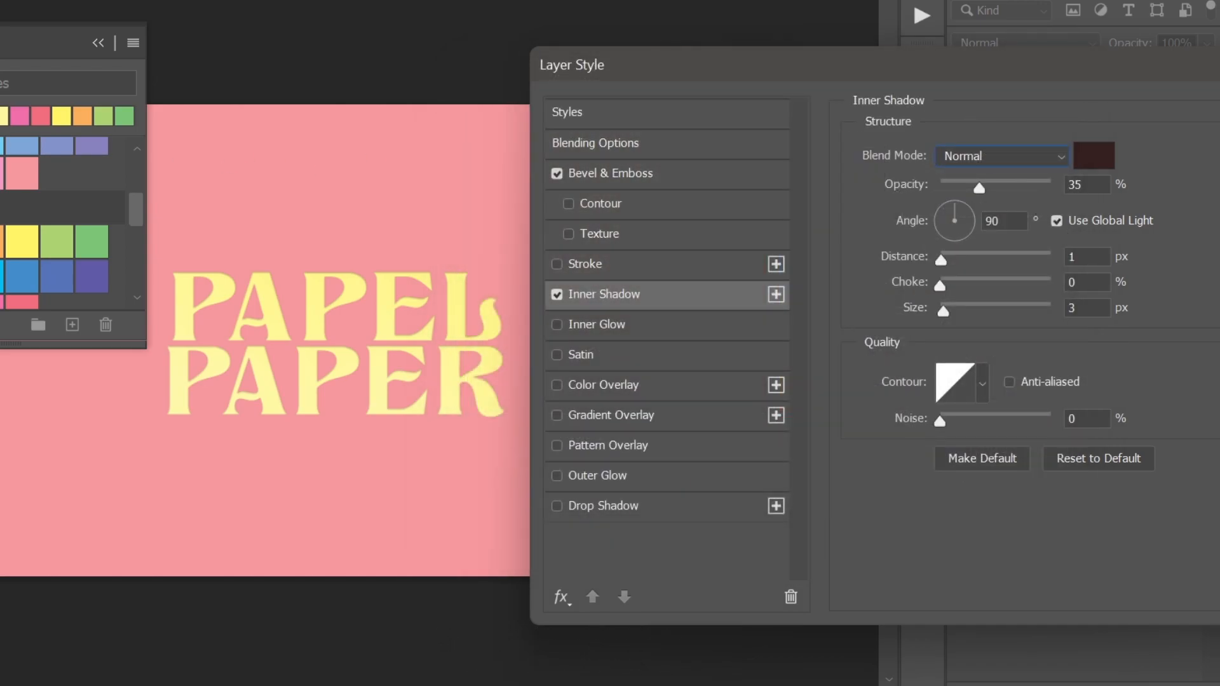
# Set the inner shadow's size to 1 px and its noise to 2%
pyautogui.doubleClick(1074, 307)
pyautogui.write('1')
pyautogui.doubleClick(1086, 419)
pyautogui.write('2')
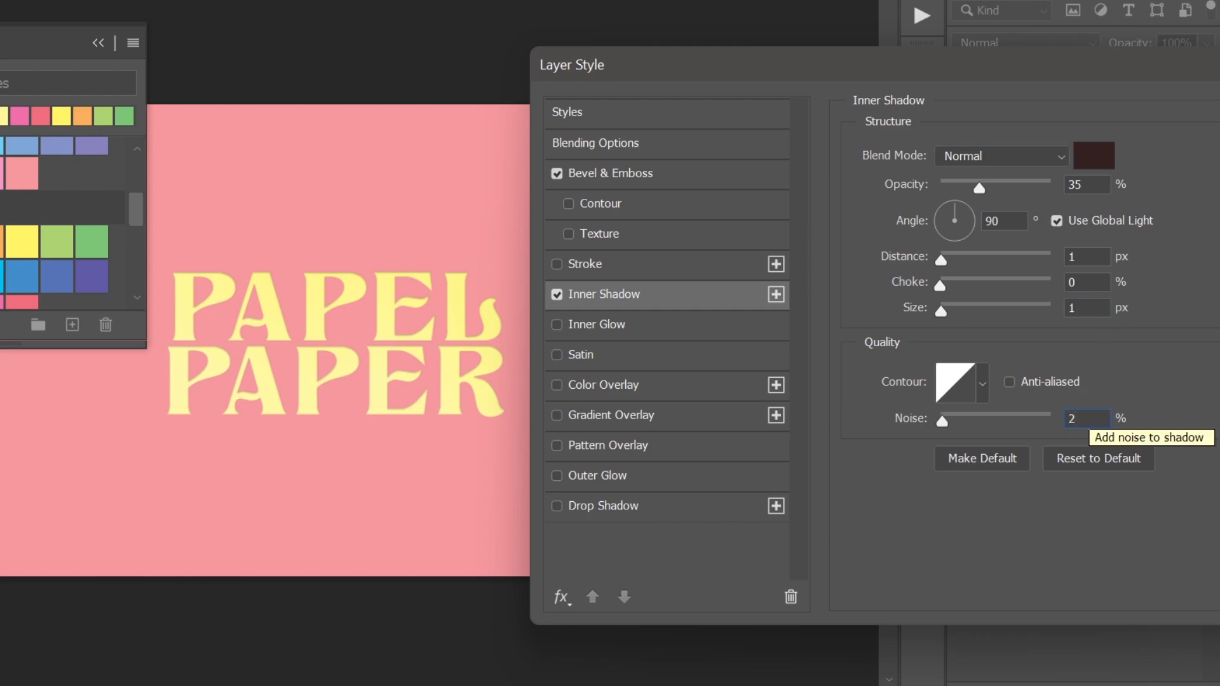
# Add a Drop Shadow to the text and set its colour to white (ffffff)
pyautogui.click(561, 503)
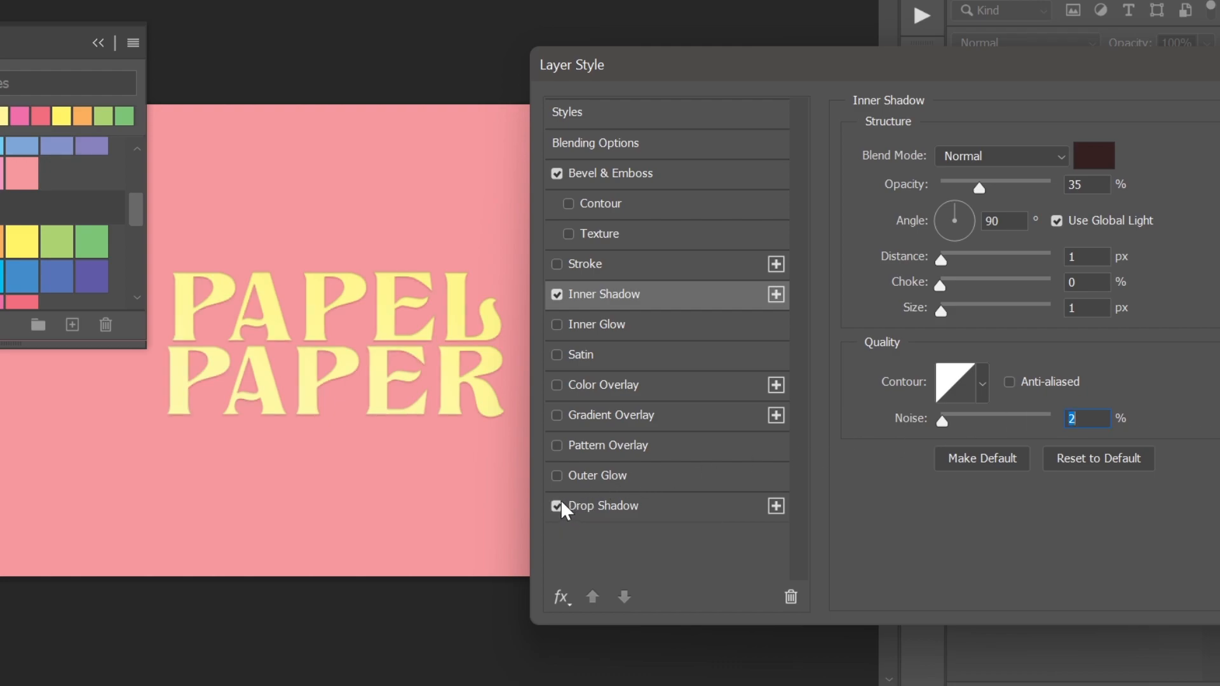
pyautogui.click(647, 504)
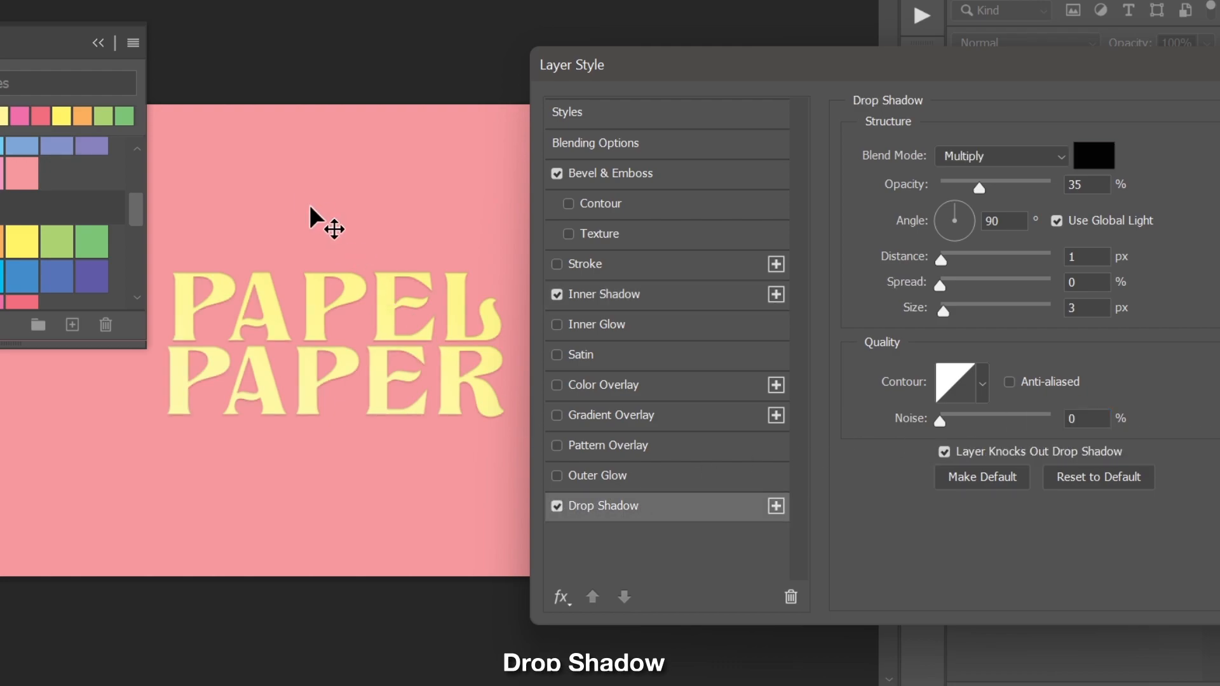
pyautogui.click(98, 42)
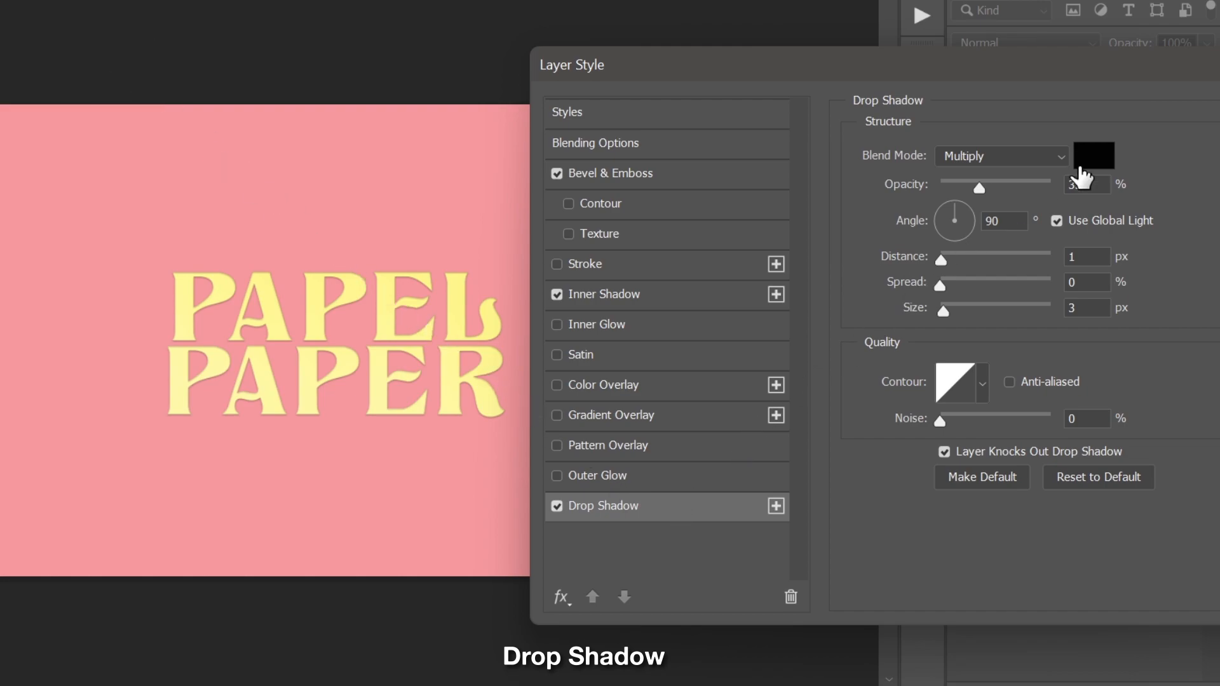
pyautogui.click(1092, 157)
pyautogui.moveTo(634, 202); pyautogui.dragTo(390, 74)
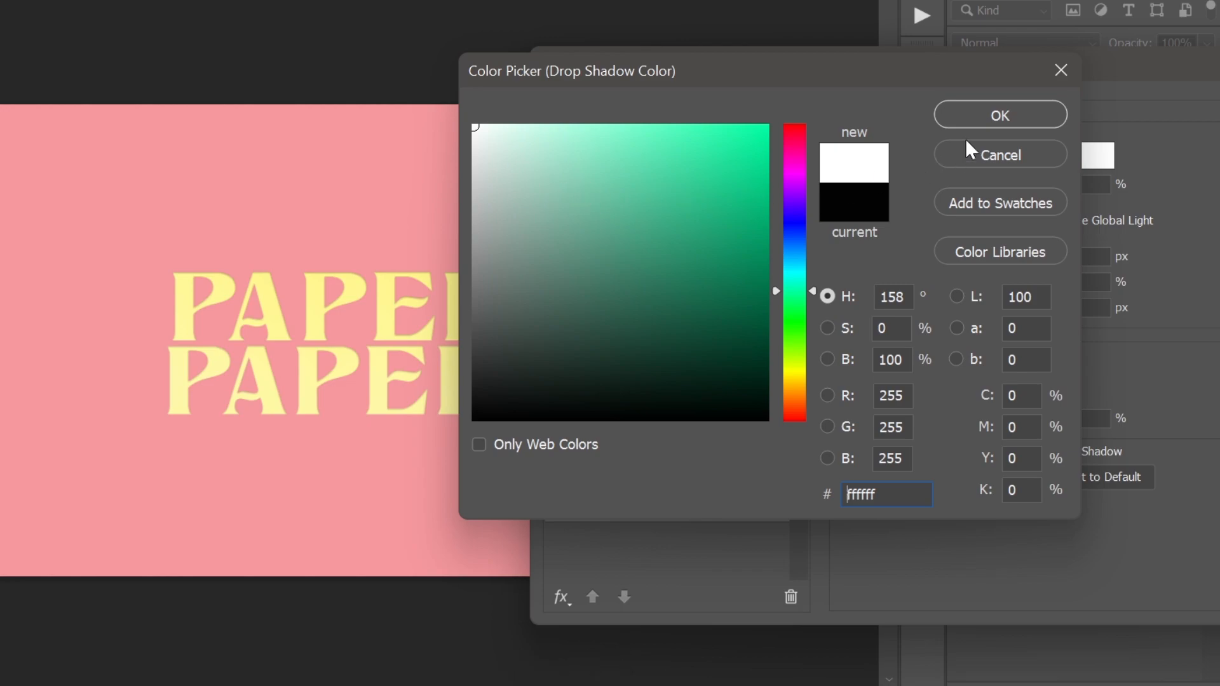
pyautogui.click(996, 111)
# Set the drop shadow to 80% opacity, 1 px size and 2% noise, and apply the layer style
pyautogui.click(1077, 185)
pyautogui.write('80')
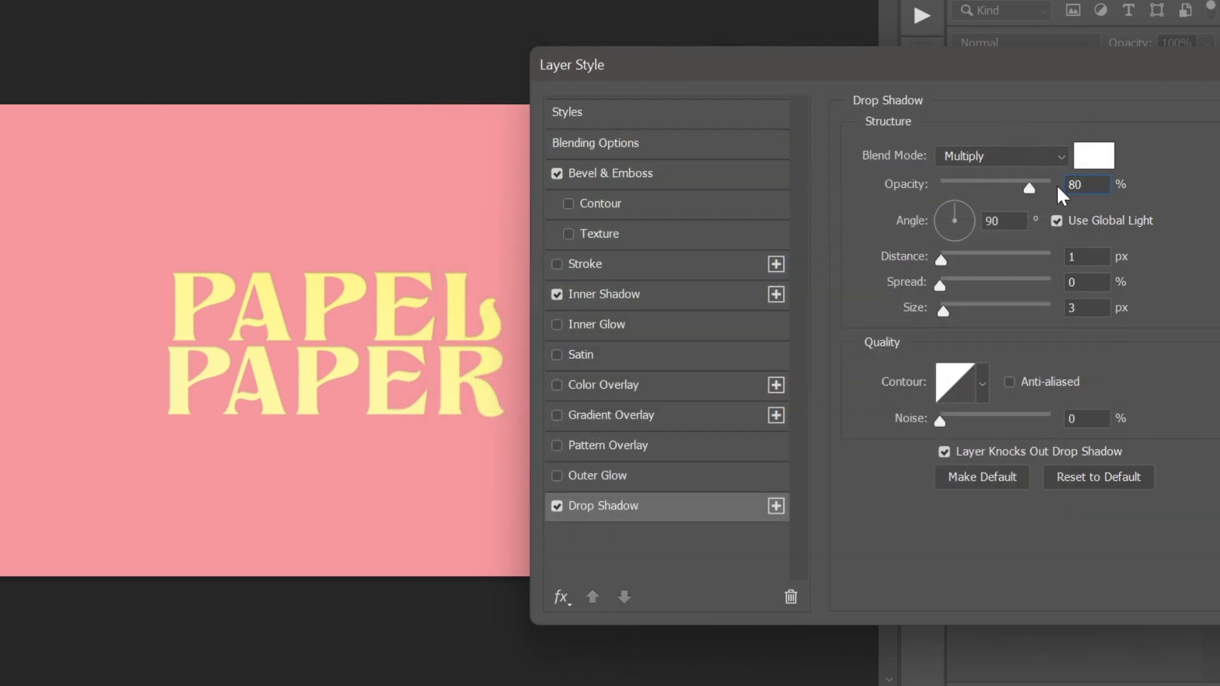
pyautogui.click(1080, 308)
pyautogui.write('1')
pyautogui.click(1082, 418)
pyautogui.write('2')
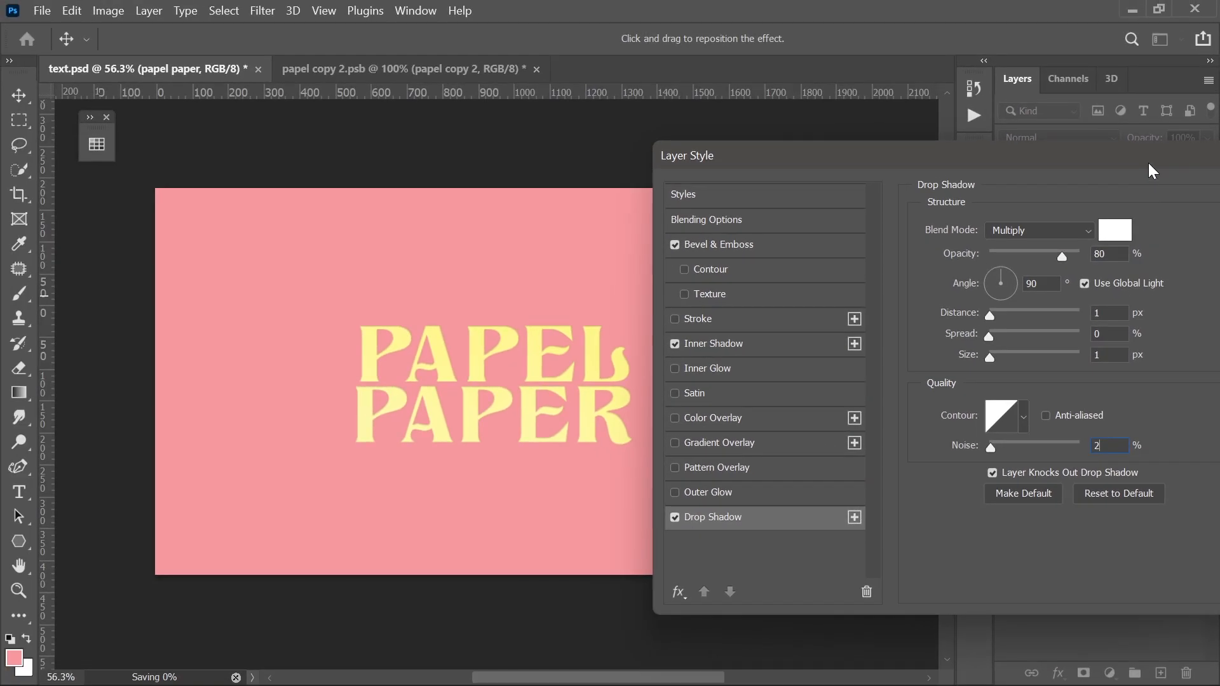
pyautogui.moveTo(1131, 75); pyautogui.dragTo(981, 74)
pyautogui.moveTo(1023, 163); pyautogui.dragTo(1008, 161)
pyautogui.click(1173, 194)
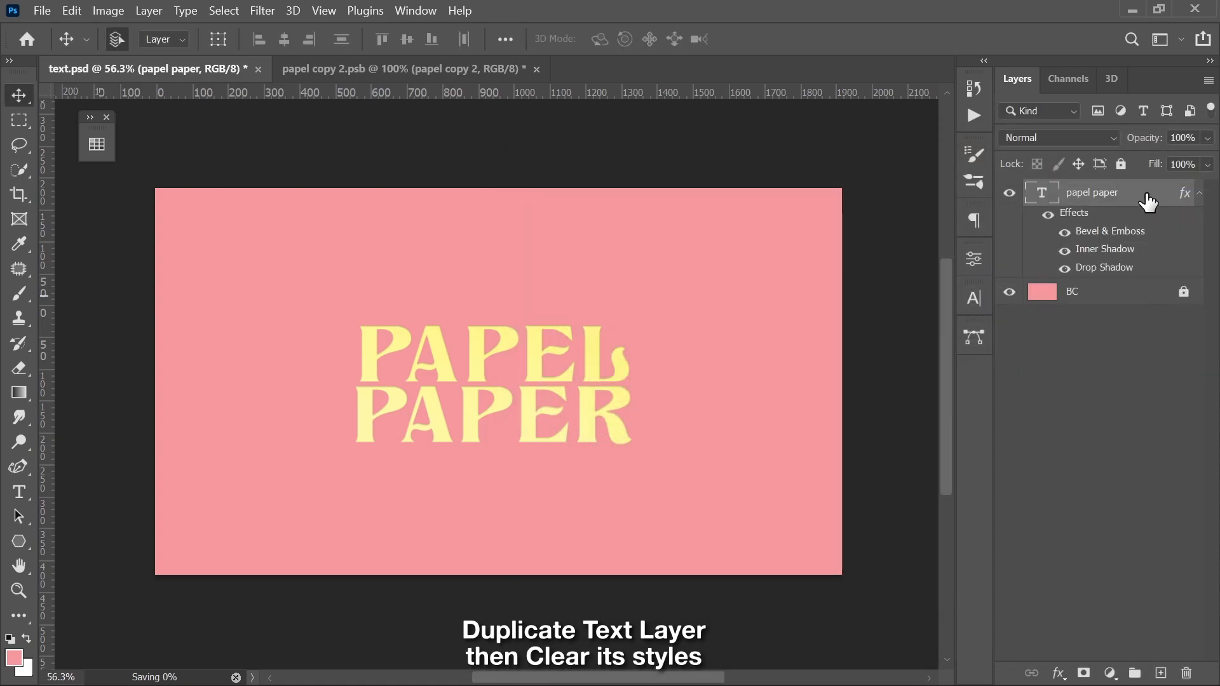
# Duplicate the papel paper text layer and clear the layer style from the copy
pyautogui.hotkey('ctrl', 'j')
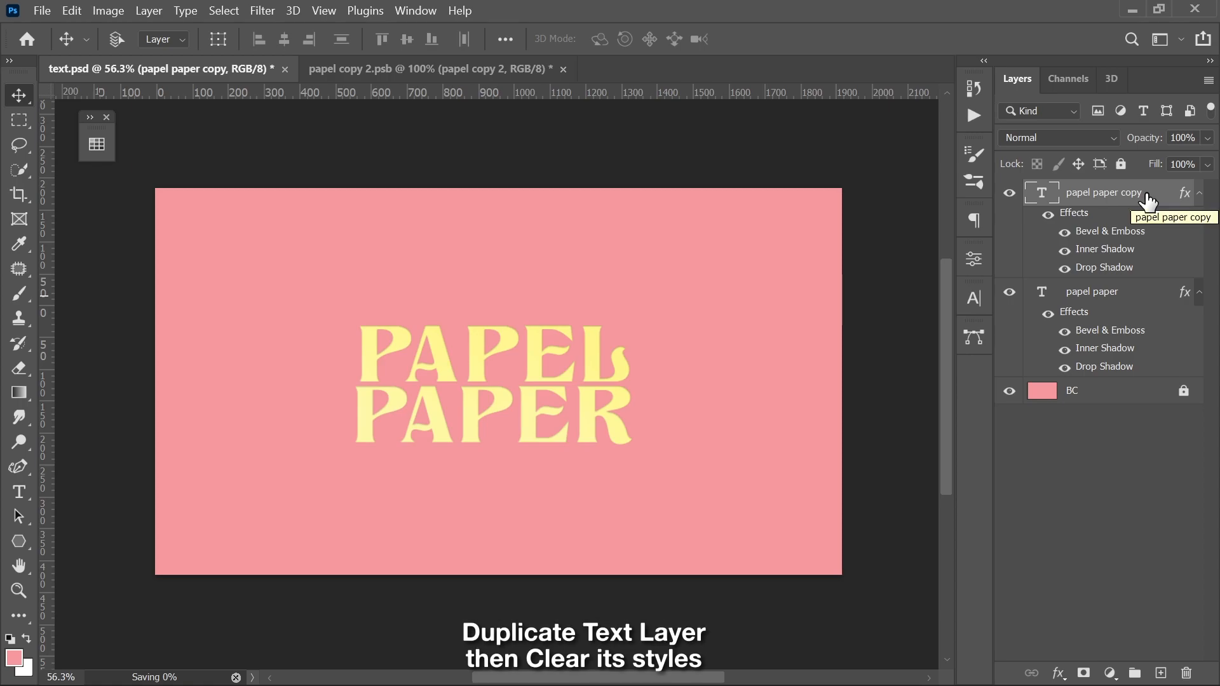
pyautogui.rightClick(1147, 197)
pyautogui.click(995, 633)
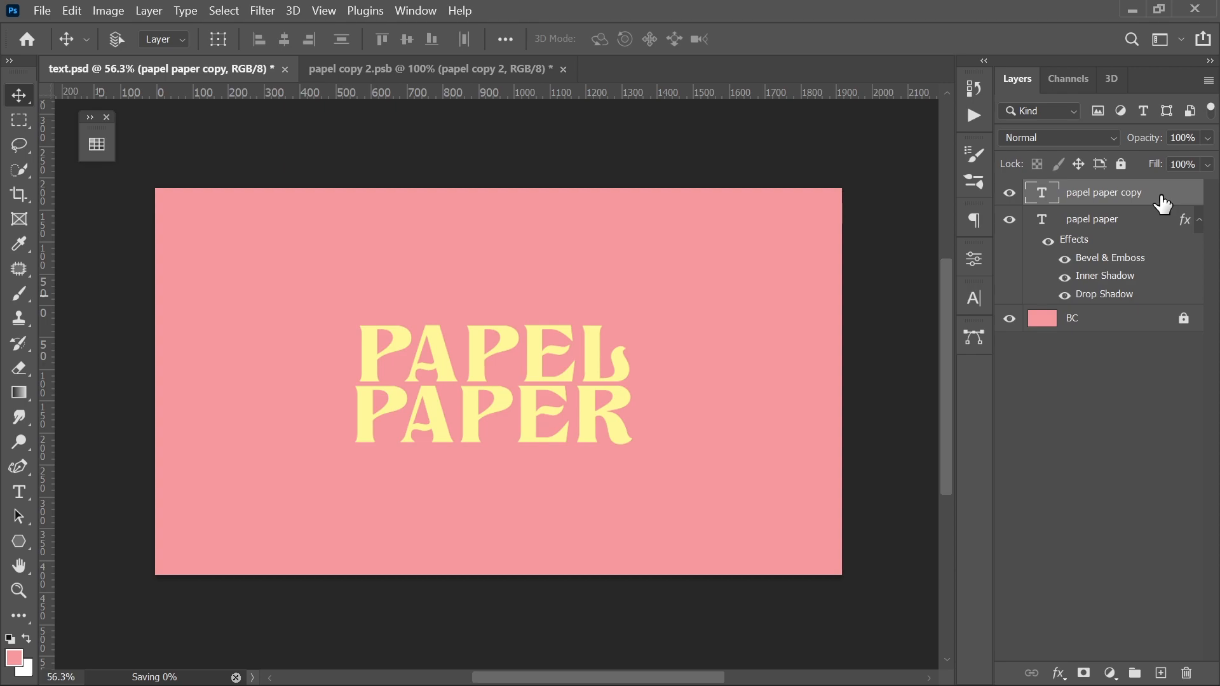
# Put the papel paper copy layer in a new group named "Text effects"
pyautogui.hotkey('ctrl', 'g')
pyautogui.doubleClick(1080, 191)
pyautogui.write('Text effects')
pyautogui.press('Return')
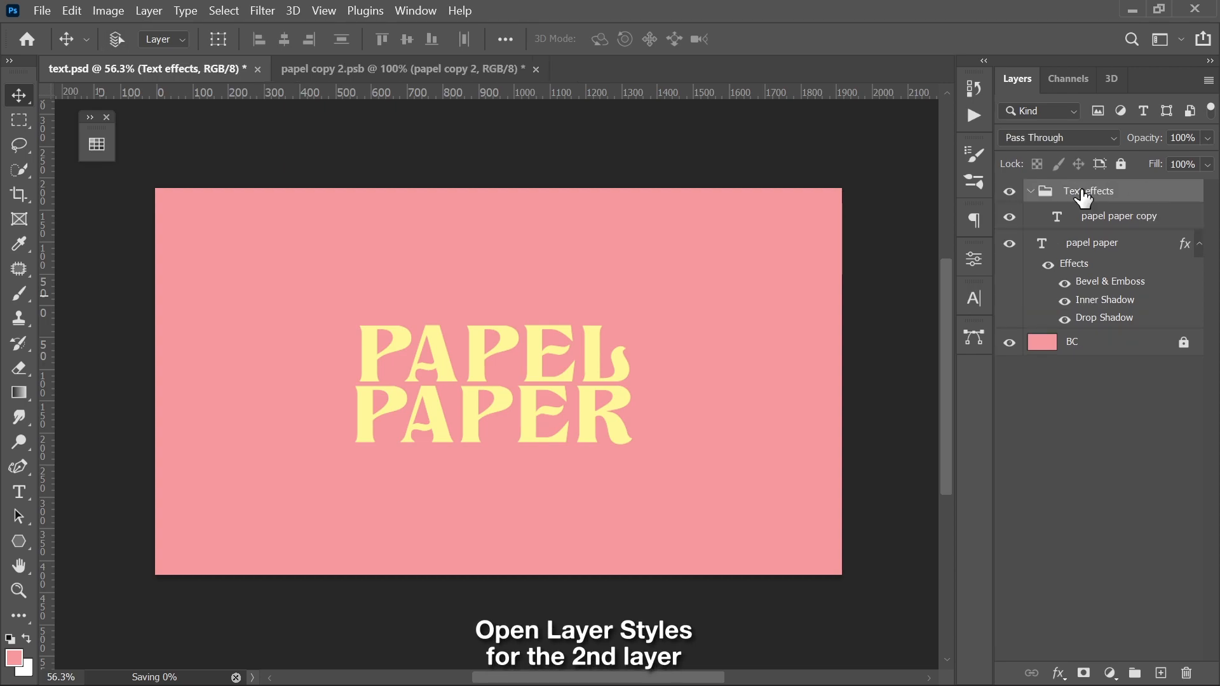
# Open the layer style of the papel paper copy layer and disable Blend Clipped Layers as Group
pyautogui.click(1177, 227)
pyautogui.doubleClick(1178, 227)
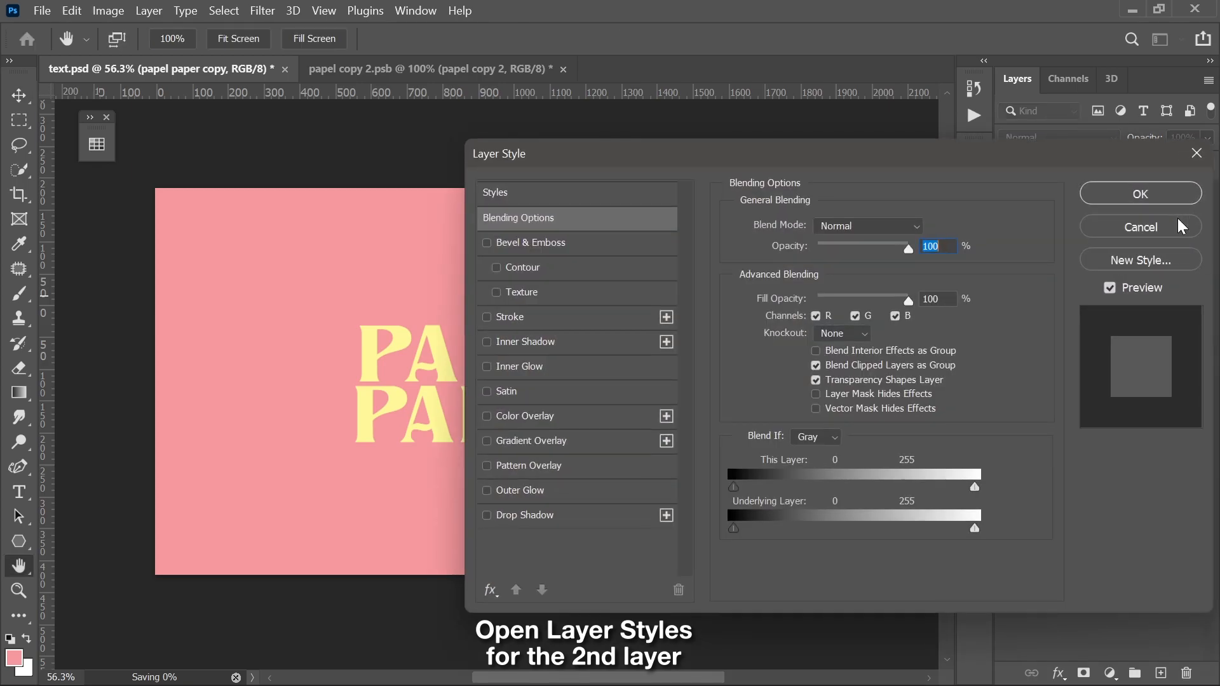
pyautogui.moveTo(655, 152); pyautogui.dragTo(857, 157)
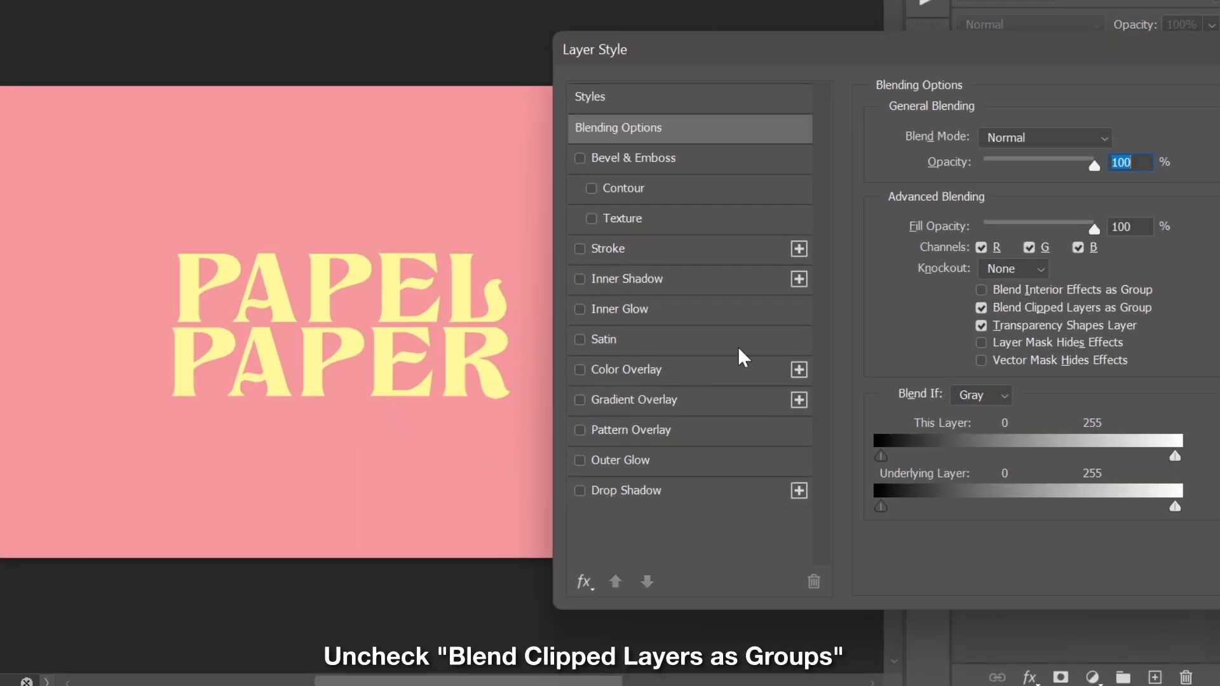
pyautogui.click(981, 307)
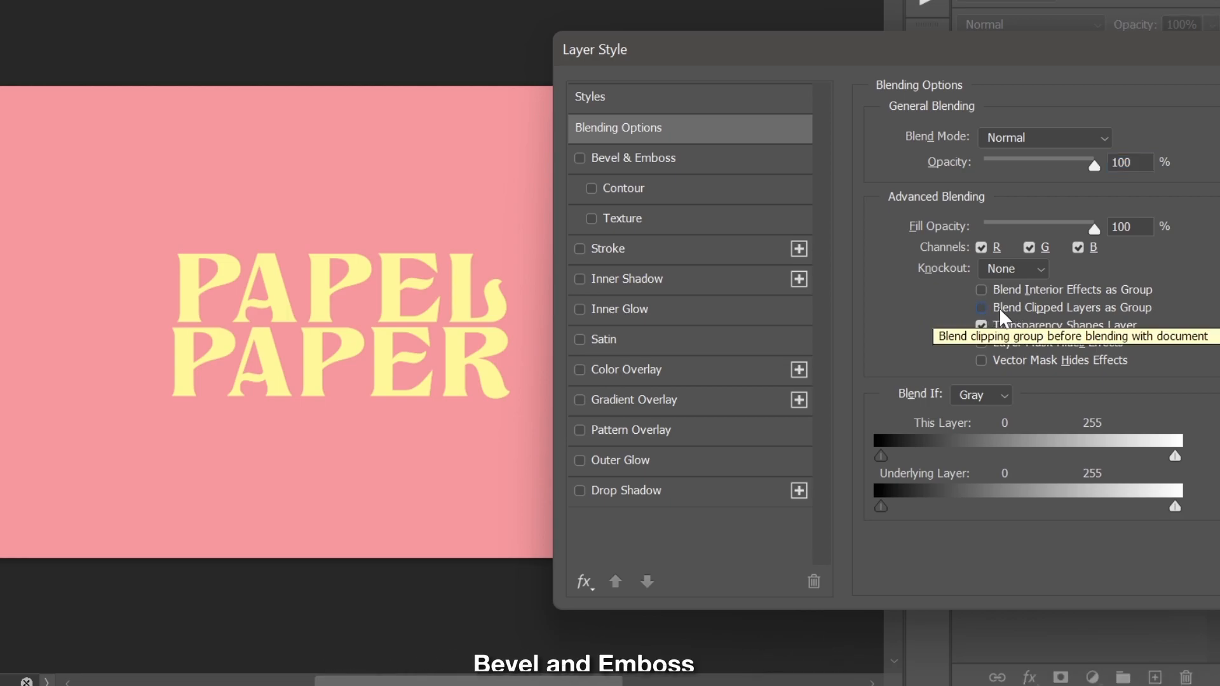
# Add a Bevel & Emboss with Outer Bevel style, 30 px size and 20% highlight opacity to the papel paper copy layer, and apply it
pyautogui.click(607, 162)
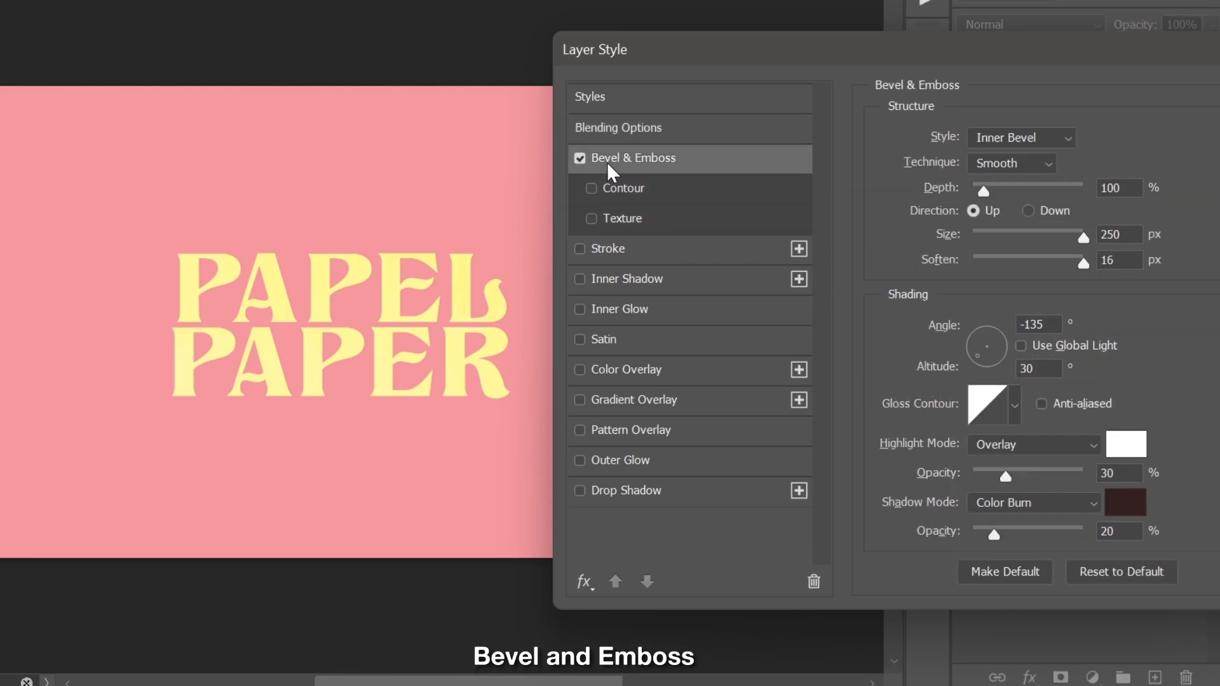
pyautogui.click(1016, 137)
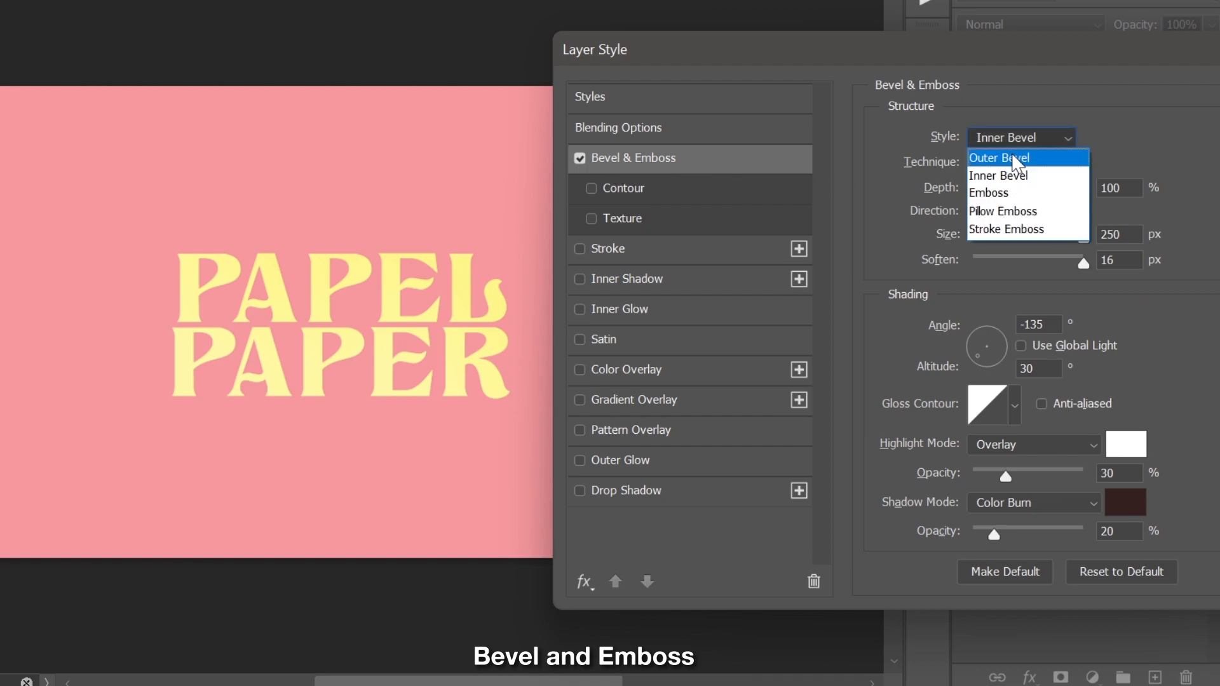
pyautogui.click(1013, 154)
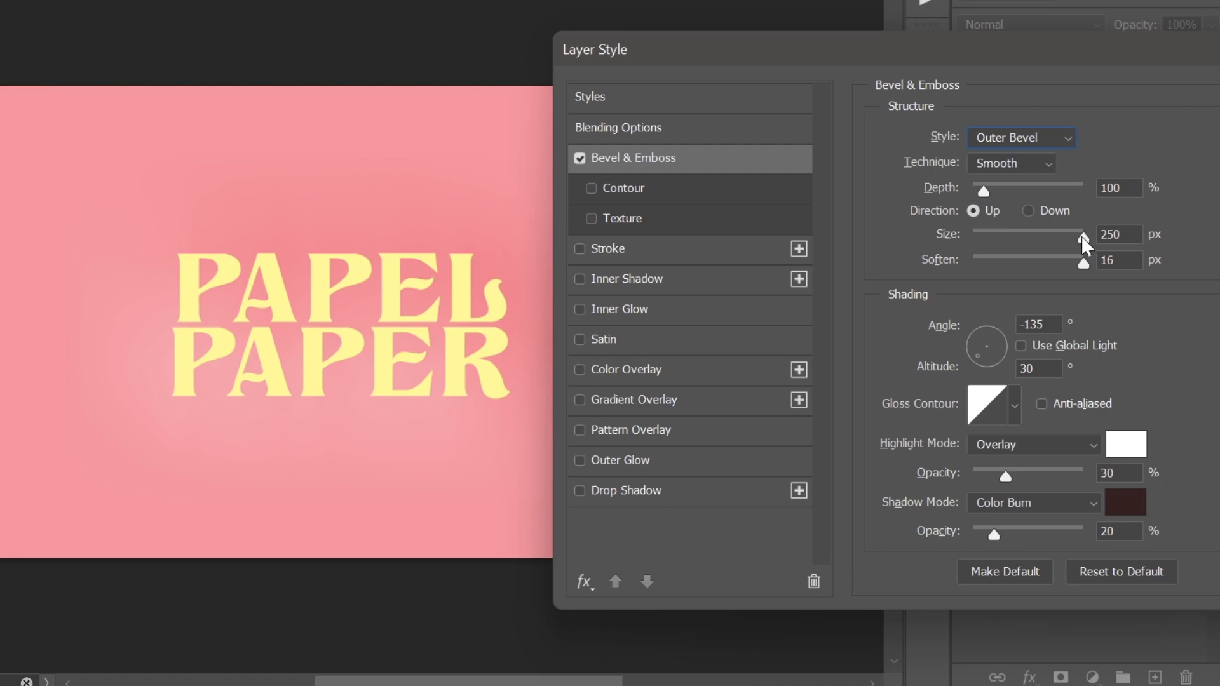
pyautogui.moveTo(1083, 238); pyautogui.dragTo(993, 232)
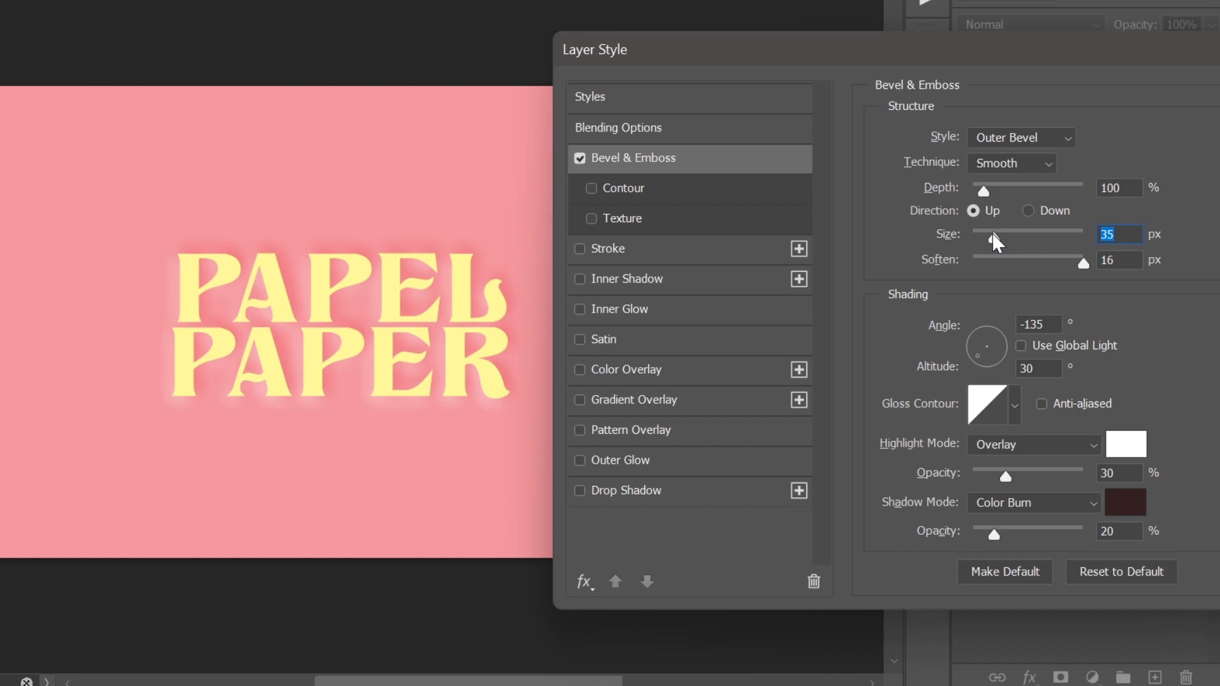
pyautogui.write('30')
pyautogui.moveTo(1121, 474); pyautogui.dragTo(1100, 474)
pyautogui.write('20')
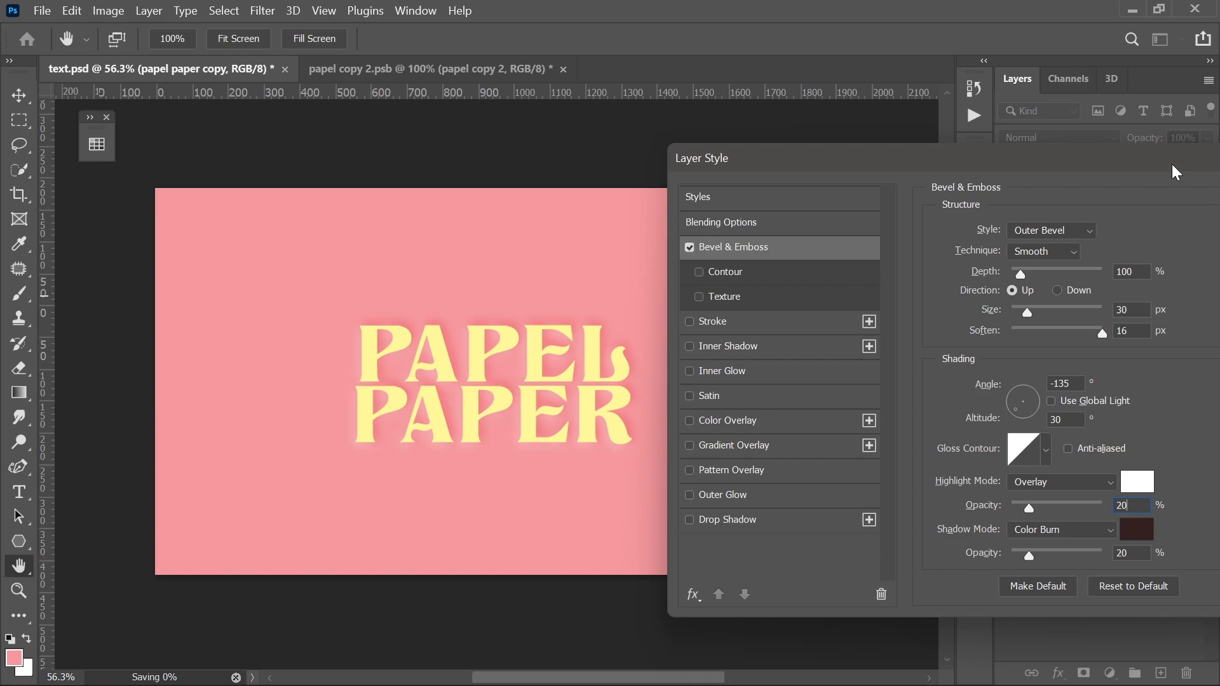
pyautogui.press('Return')
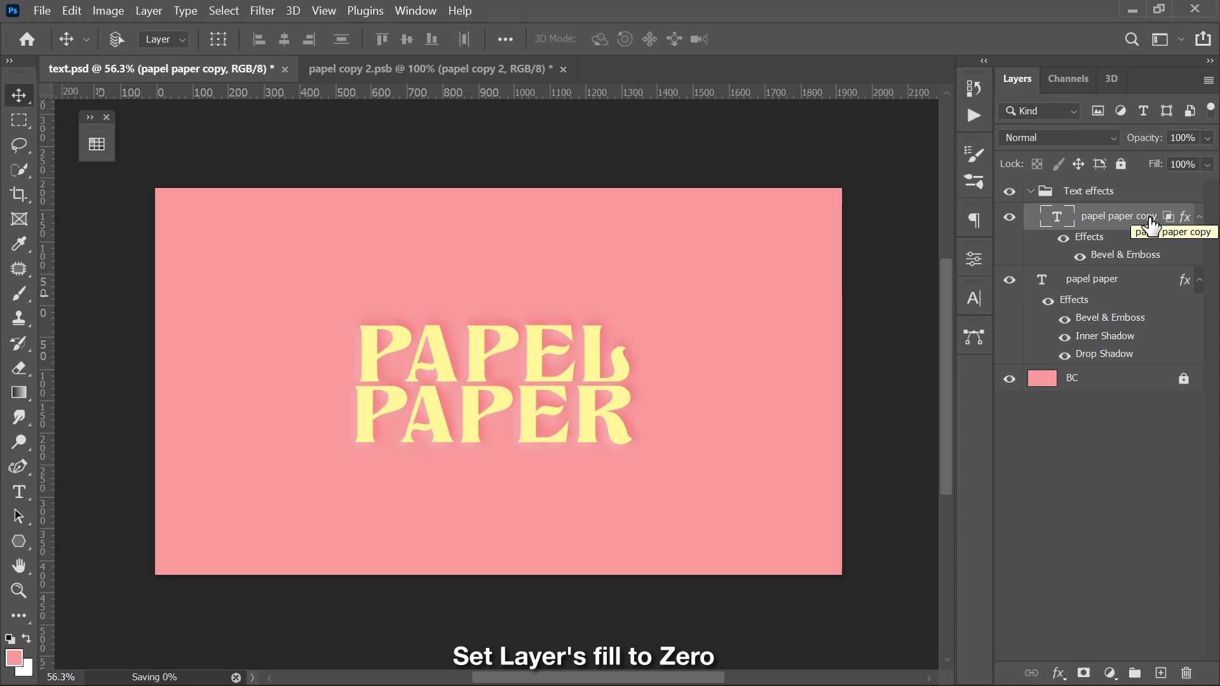
# Set the fill of the papel paper copy layer to 0%
pyautogui.click(1207, 164)
pyautogui.moveTo(1205, 186); pyautogui.dragTo(1080, 191)
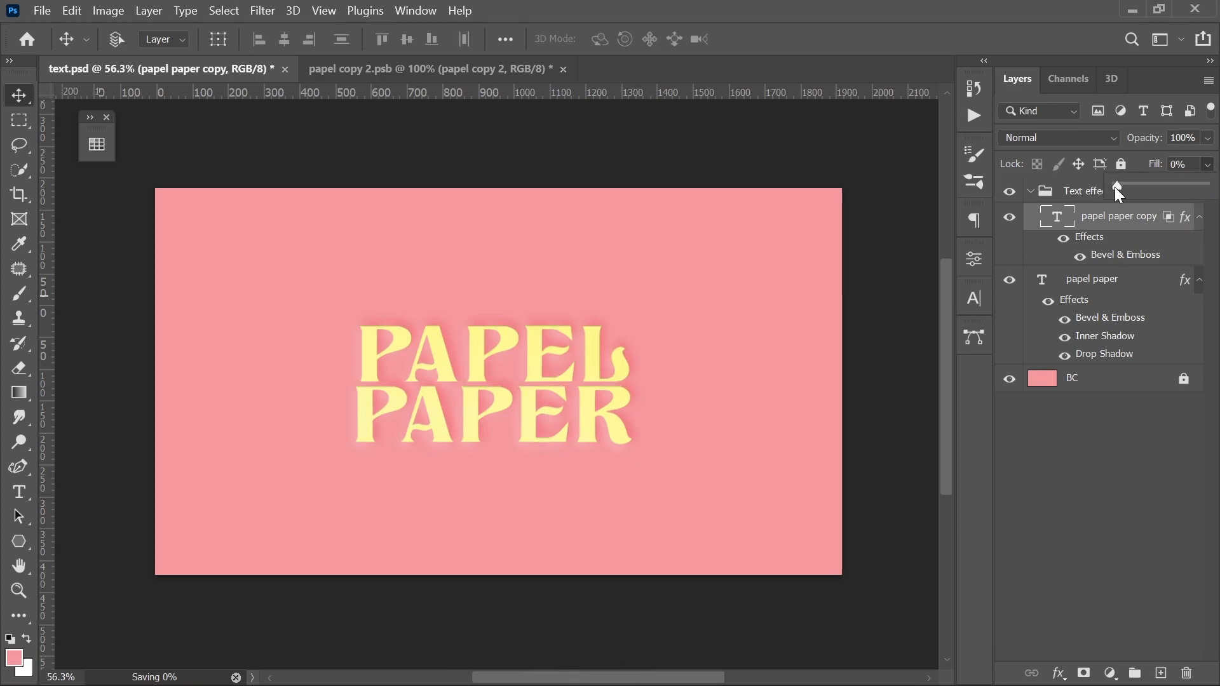
pyautogui.click(1158, 219)
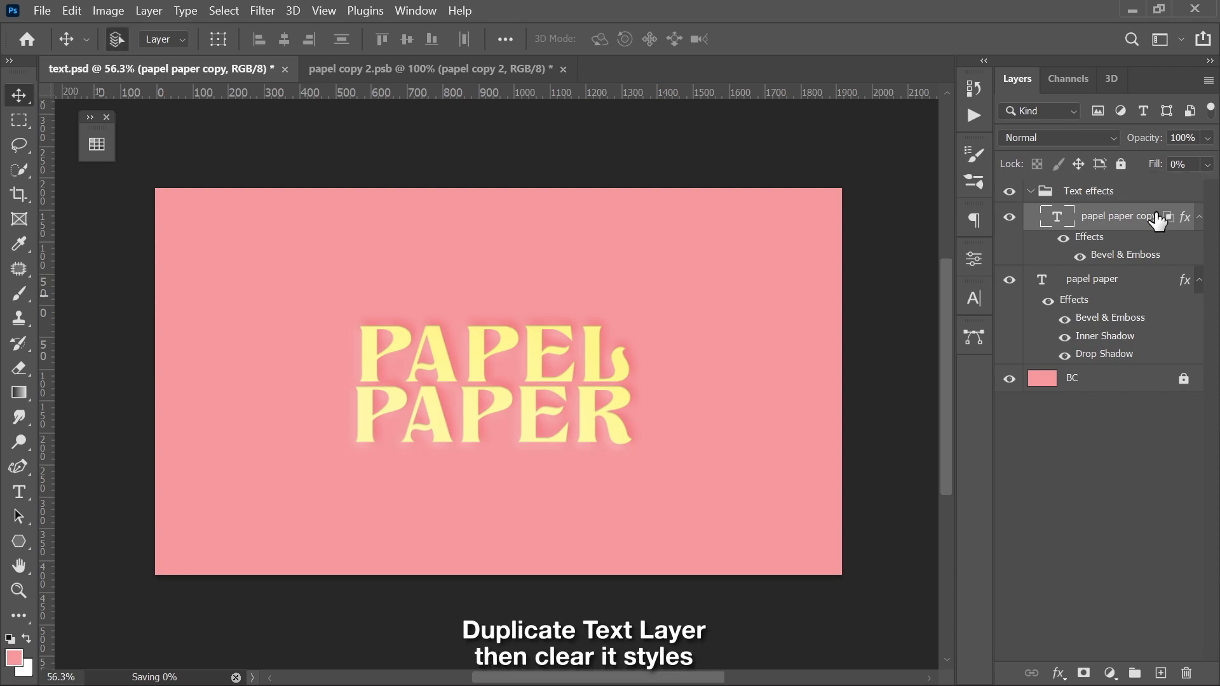
# Duplicate the papel paper copy layer, clear the duplicate's layer style and clip it to the layer below
pyautogui.hotkey('ctrl', 'j')
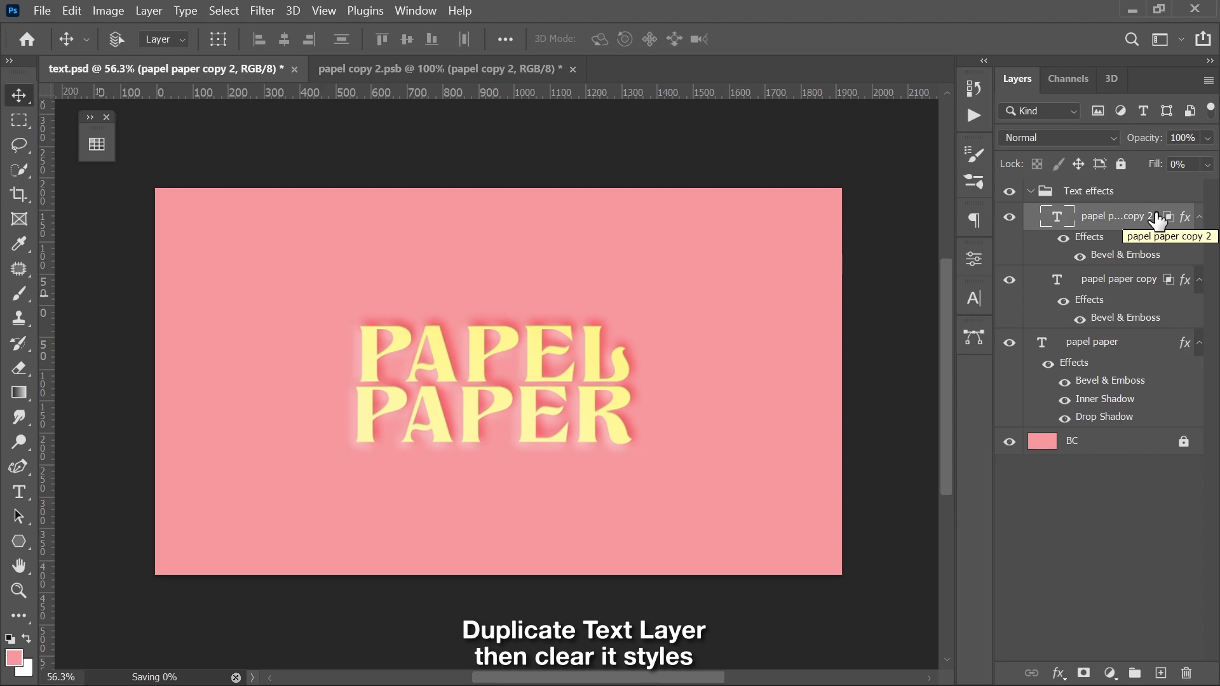
pyautogui.rightClick(1156, 219)
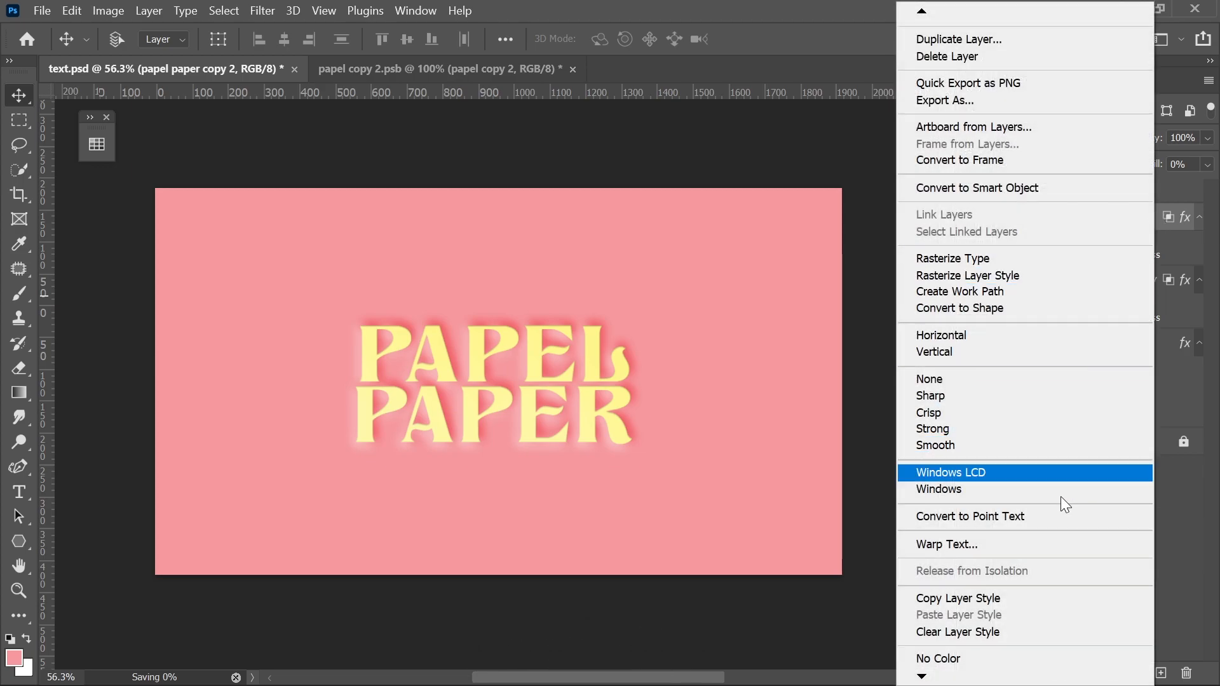
pyautogui.click(1036, 625)
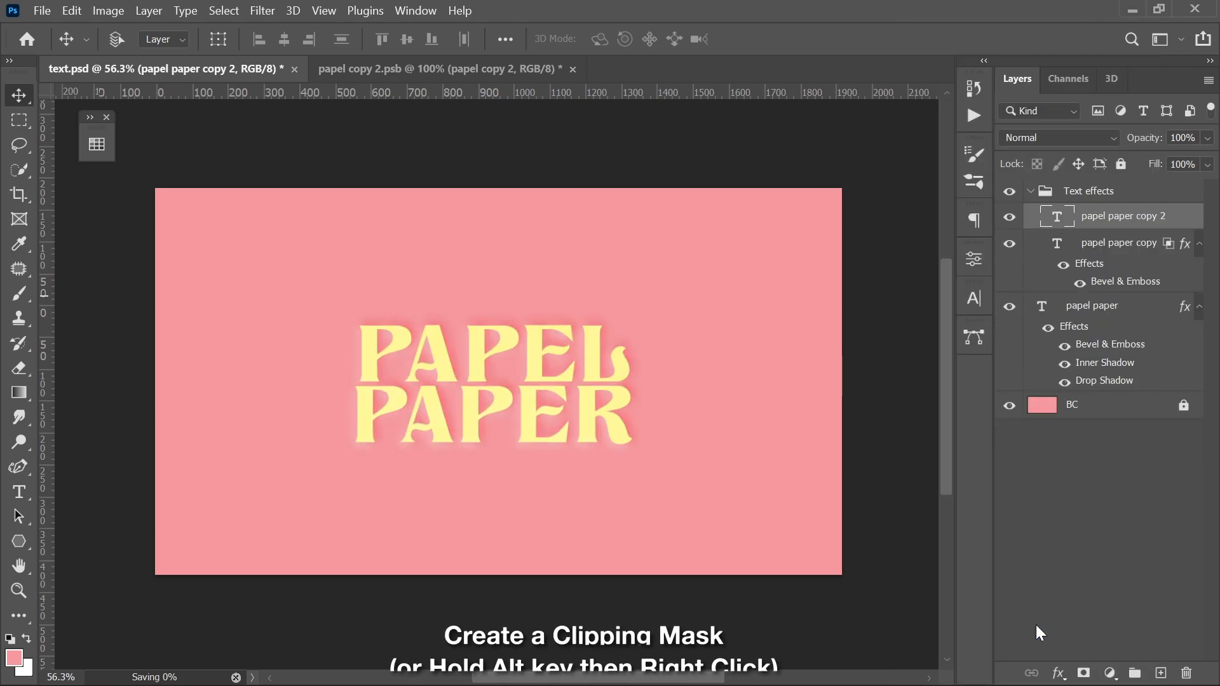
pyautogui.keyDown('alt'); pyautogui.click(1034, 226); pyautogui.keyUp('alt')
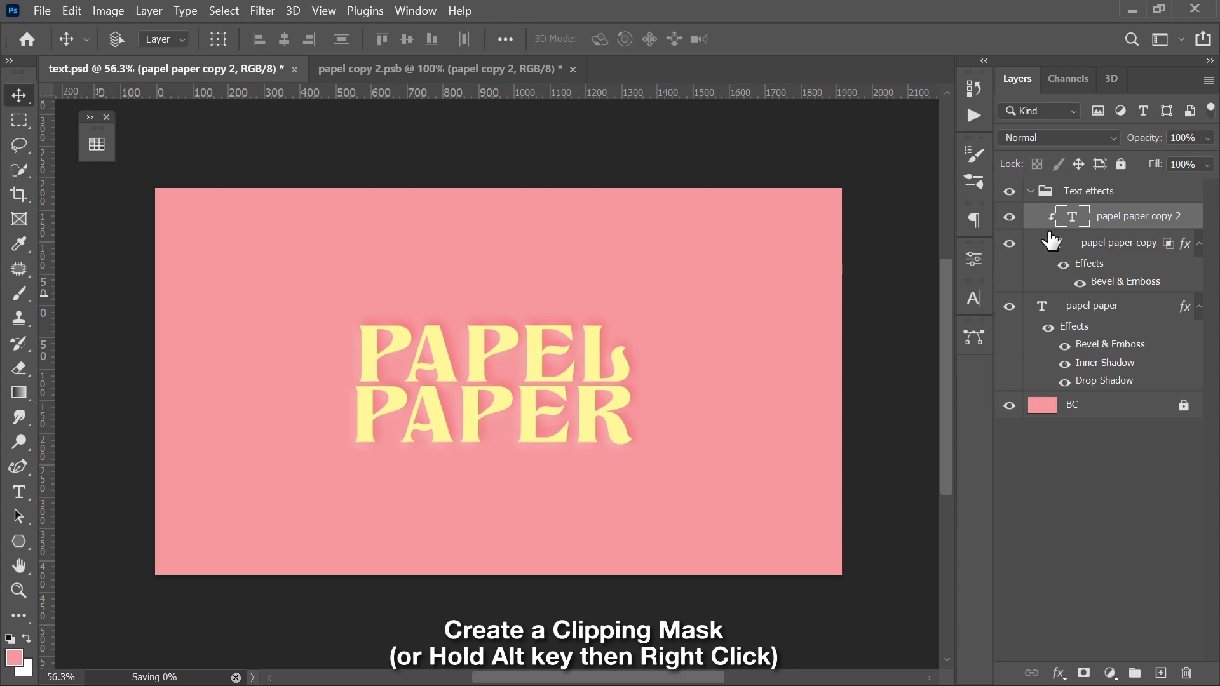
# Give the clipped text layer an Outer Bevel with Soften and highlight opacity at their minimum and 50% shadow opacity, and apply it
pyautogui.doubleClick(1195, 228)
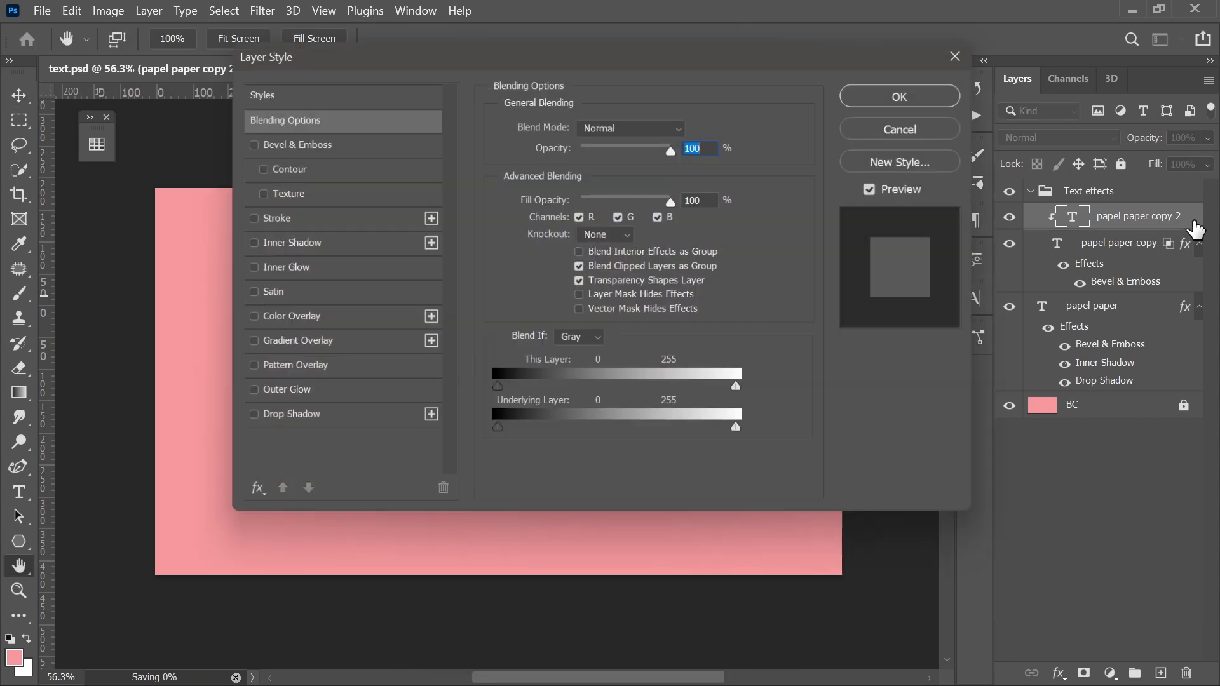
pyautogui.click(416, 151)
pyautogui.moveTo(577, 56); pyautogui.dragTo(1005, 119)
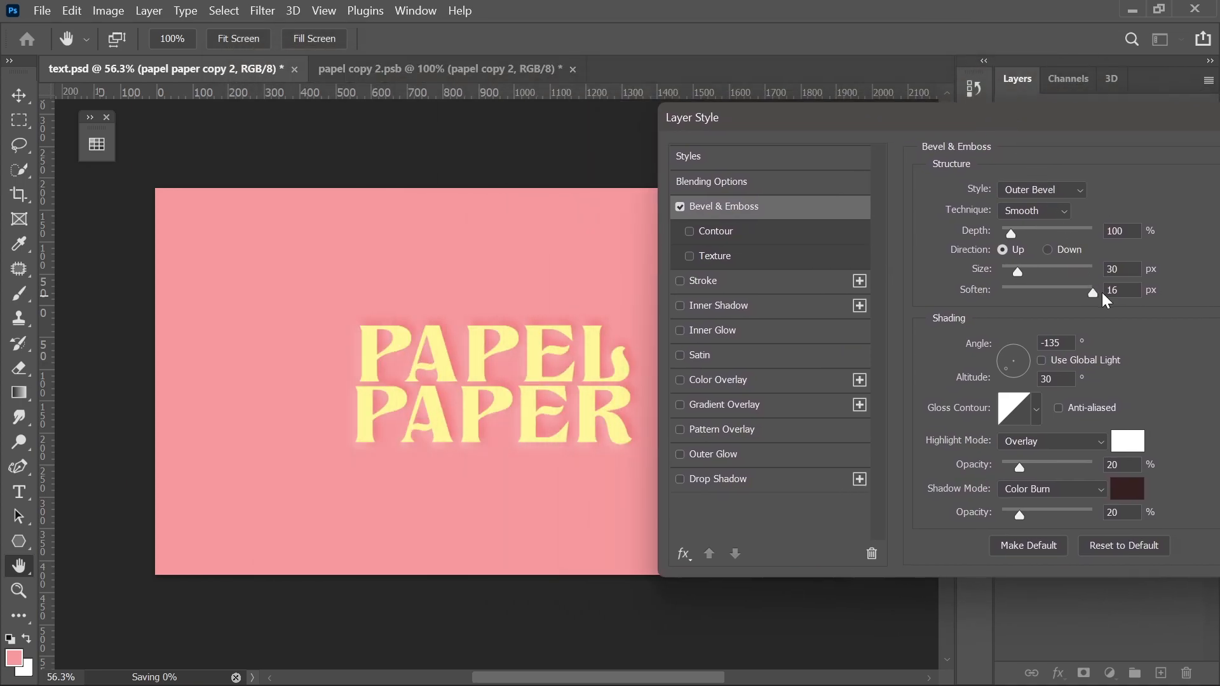
pyautogui.moveTo(1093, 293); pyautogui.dragTo(989, 298)
pyautogui.moveTo(1027, 465); pyautogui.dragTo(993, 463)
pyautogui.press('Tab')
pyautogui.write('50')
pyautogui.press('Return')
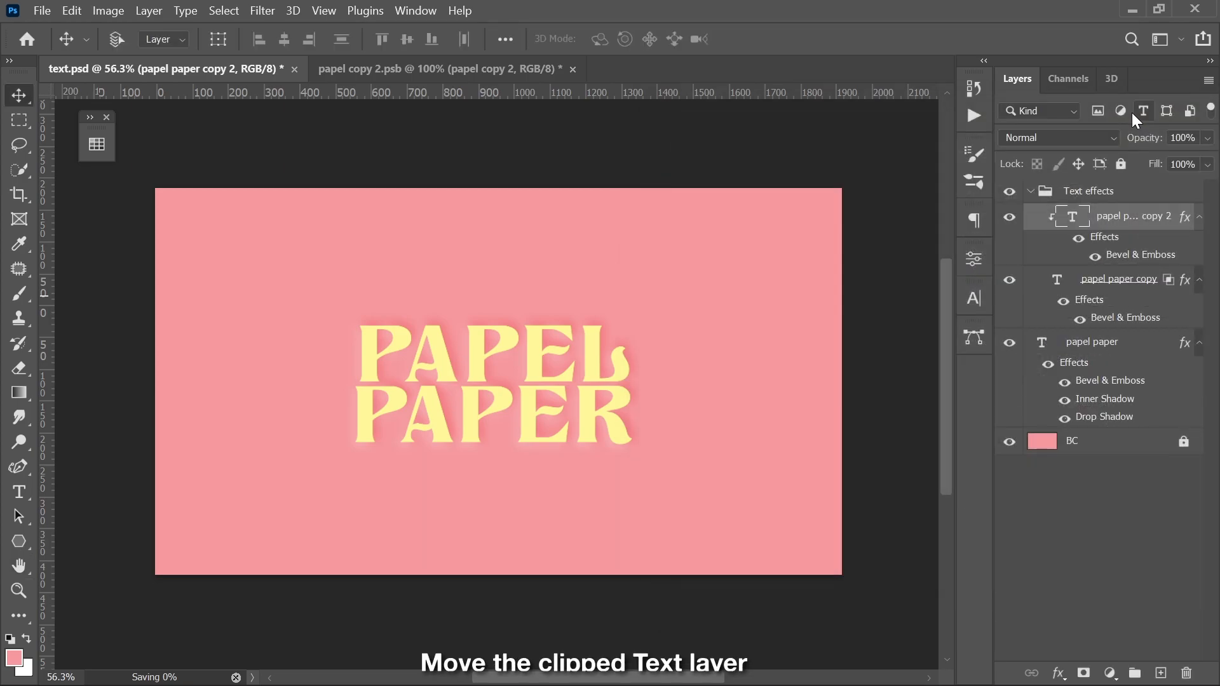
# Shift the clipped text layer slightly down and left so its bevel shading falls inside the letters' upper and right edges
pyautogui.scroll(6, 567, 348)
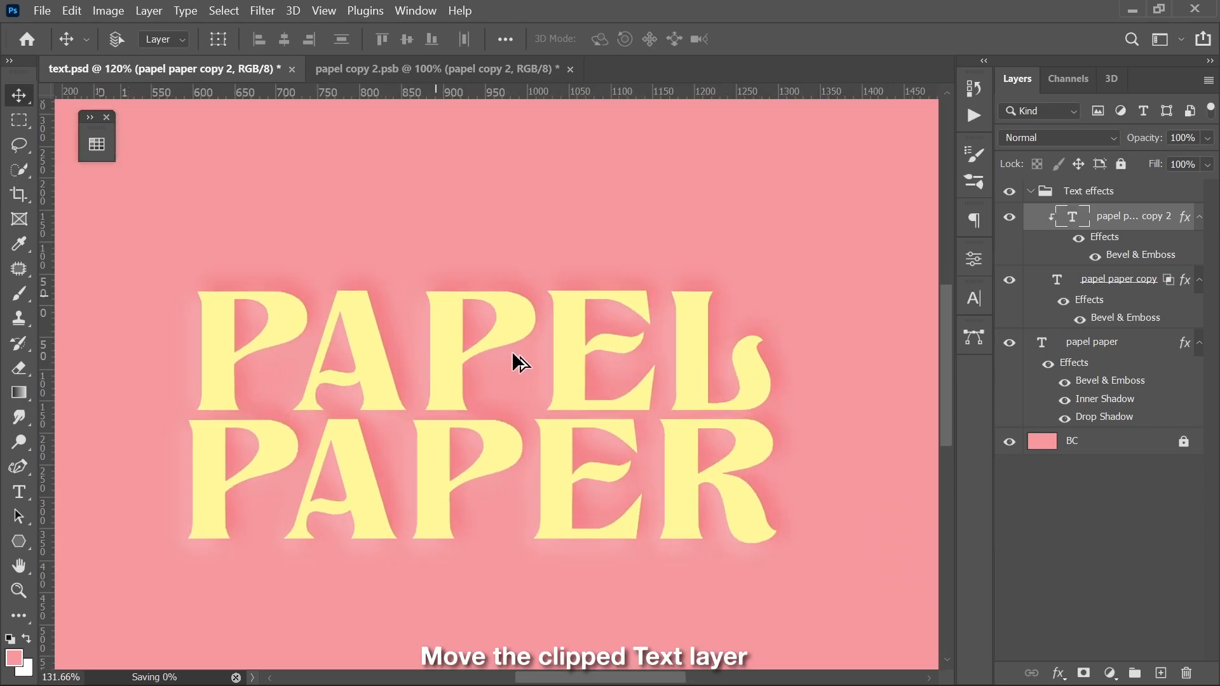
pyautogui.scroll(1, 774, 336)
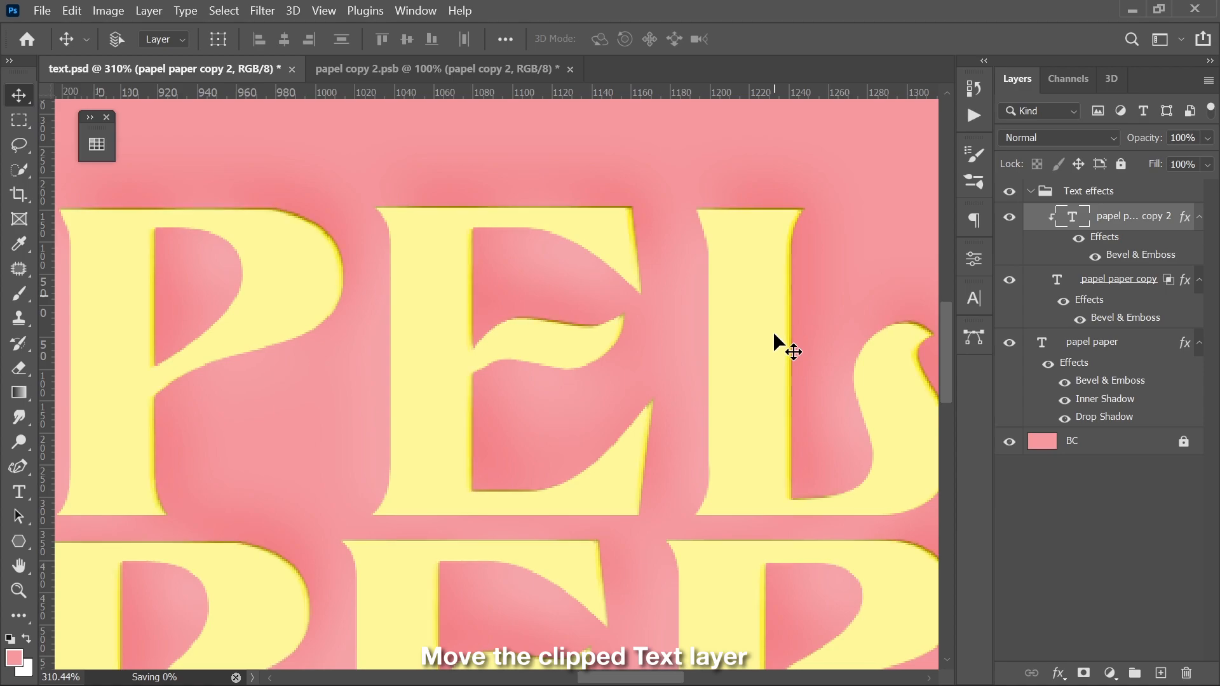
pyautogui.moveTo(773, 331); pyautogui.dragTo(771, 307)
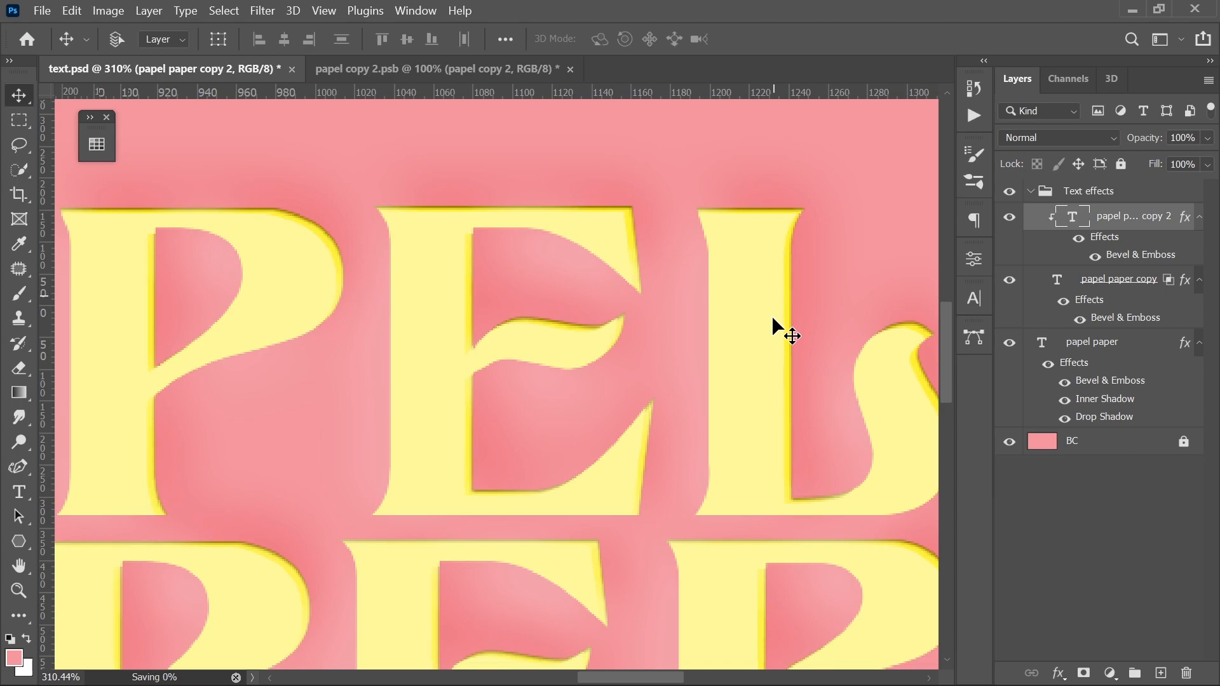
pyautogui.moveTo(592, 370); pyautogui.dragTo(667, 356)
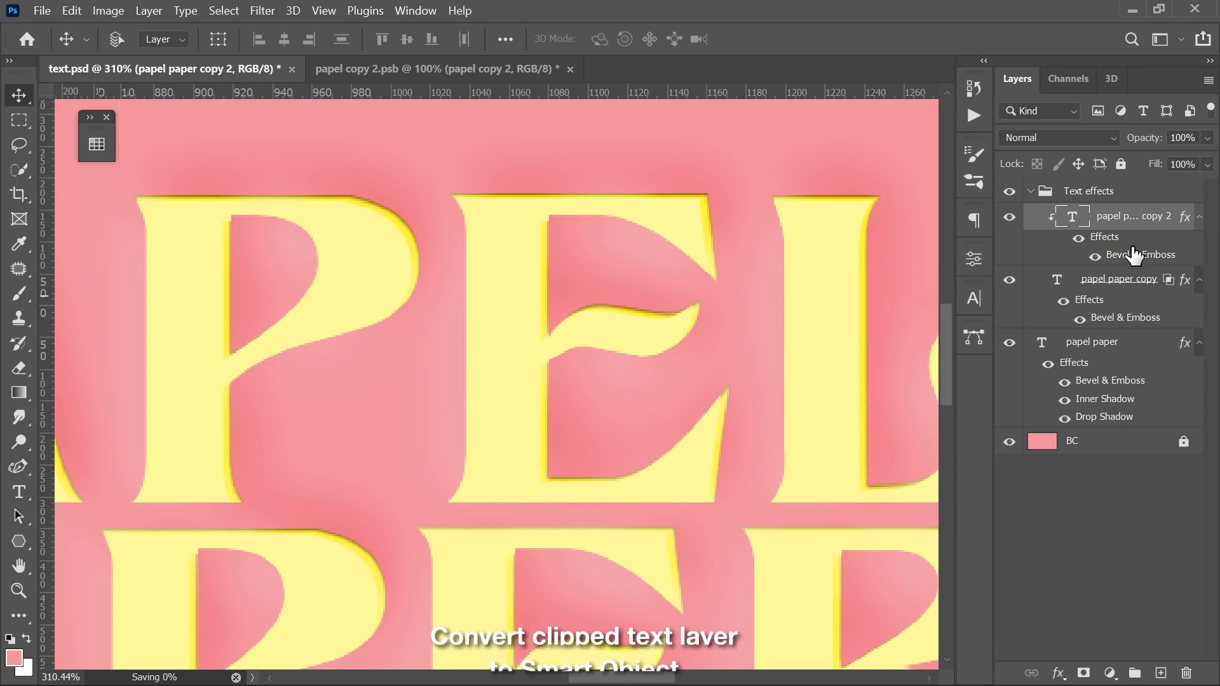
# Convert the clipped text layer to a smart object and apply a Gaussian Blur with a 1.0 pixel radius
pyautogui.rightClick(1152, 222)
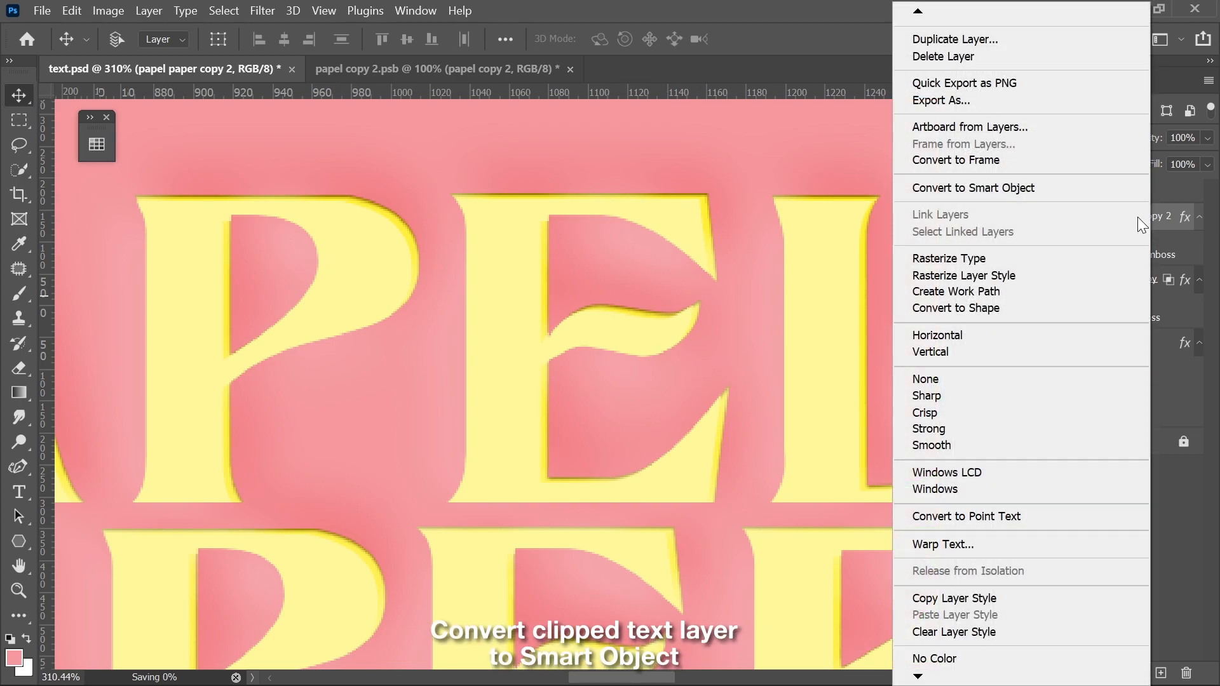
pyautogui.click(1111, 189)
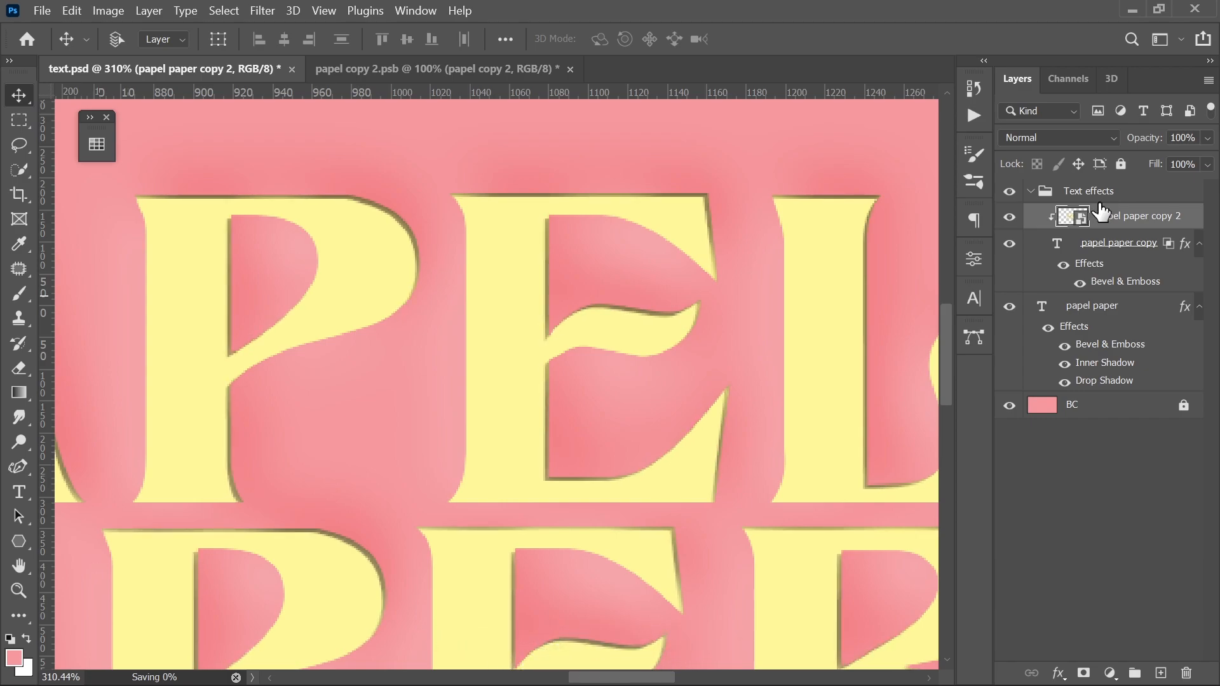
pyautogui.click(272, 10)
pyautogui.moveTo(318, 234)
pyautogui.click(534, 307)
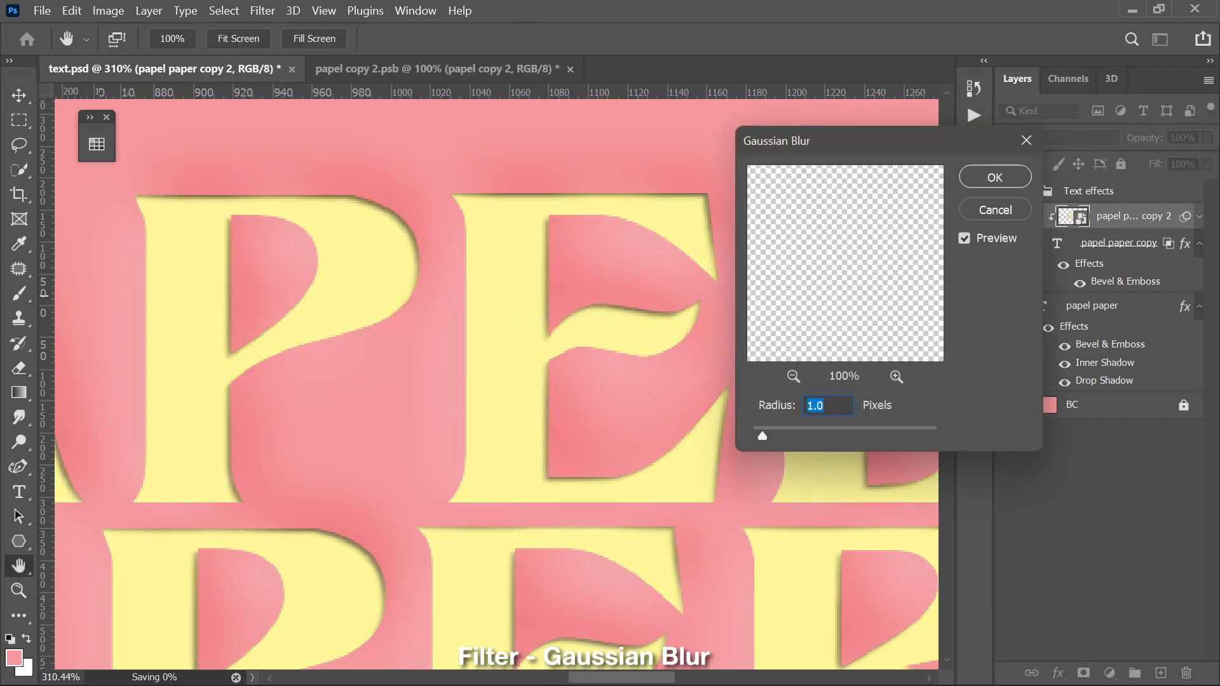
pyautogui.click(989, 180)
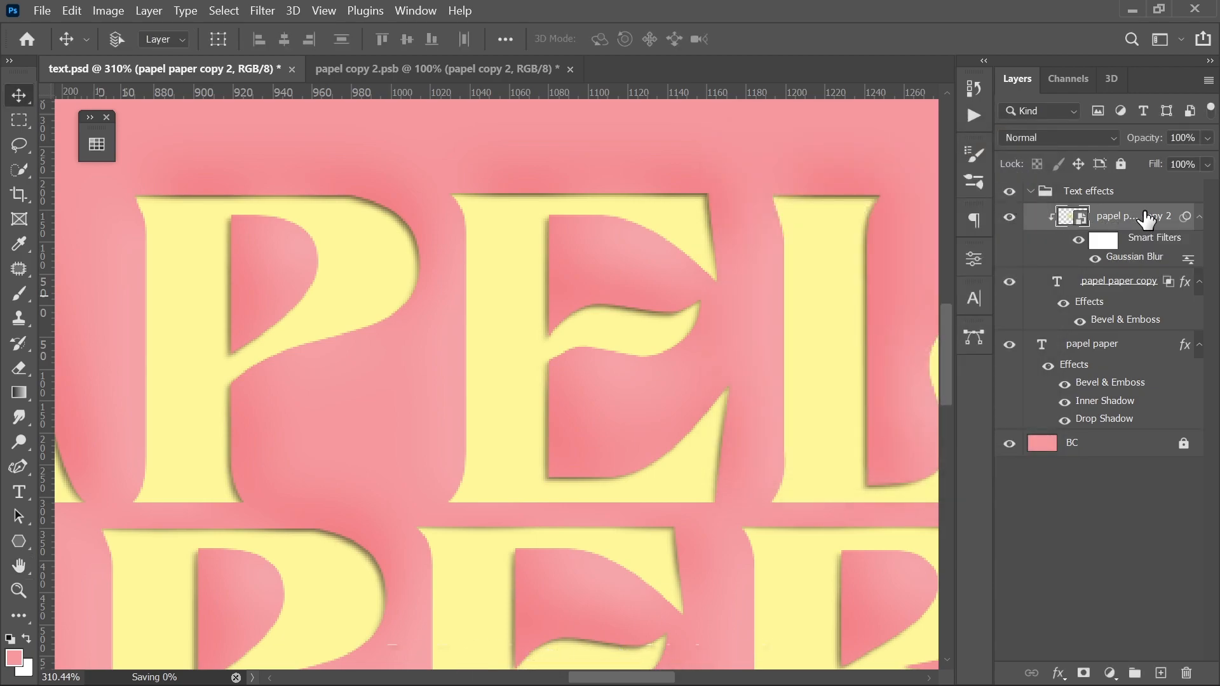
# Duplicate the blurred smart object, clip the duplicate to the layer below and set its Gaussian Blur radius to 2 pixels
pyautogui.hotkey('ctrl', 'j')
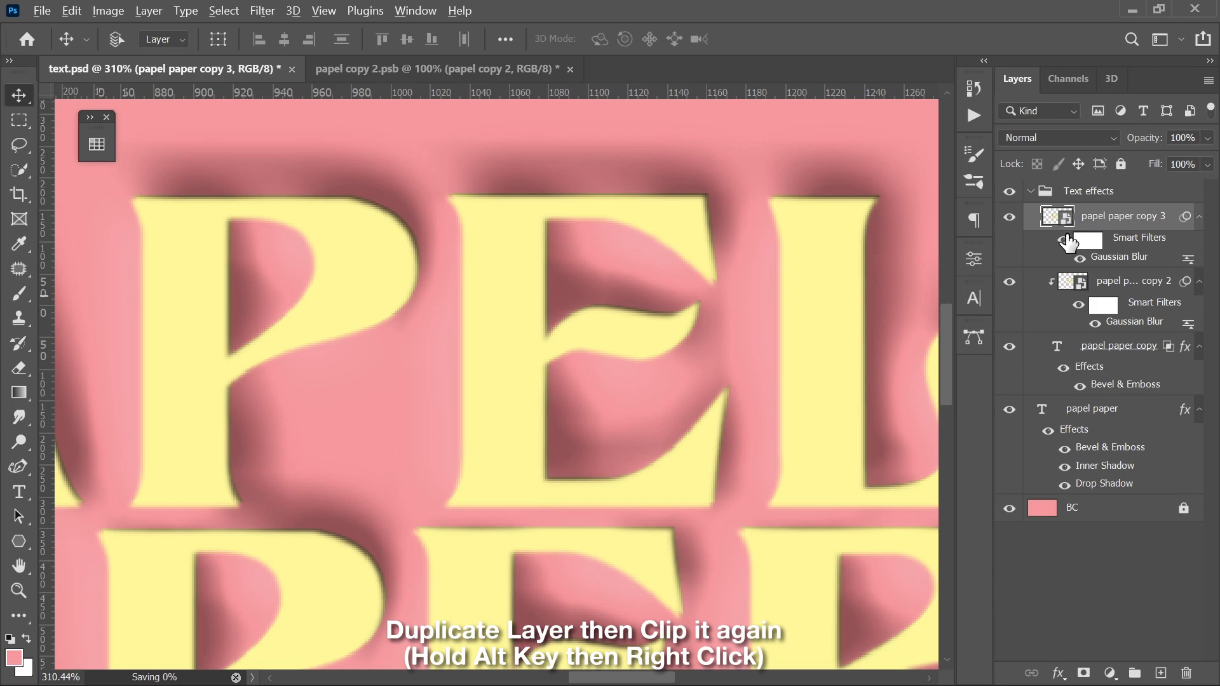
pyautogui.keyDown('alt'); pyautogui.click(1027, 262); pyautogui.keyUp('alt')
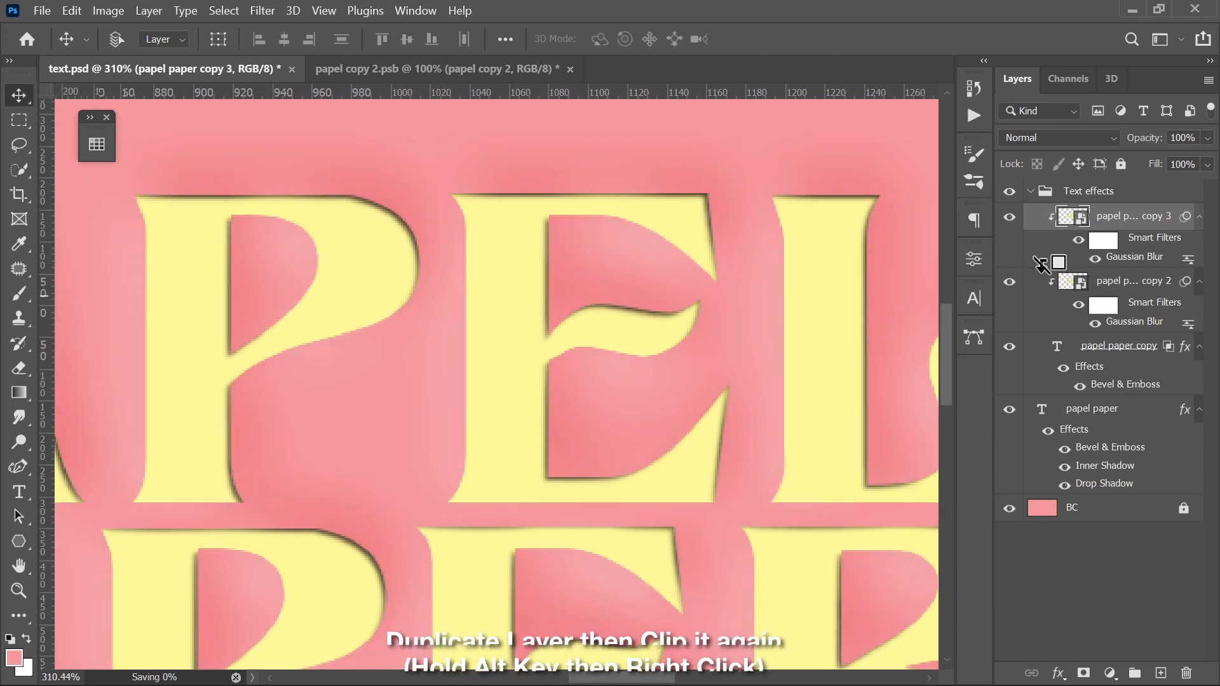
pyautogui.doubleClick(1133, 264)
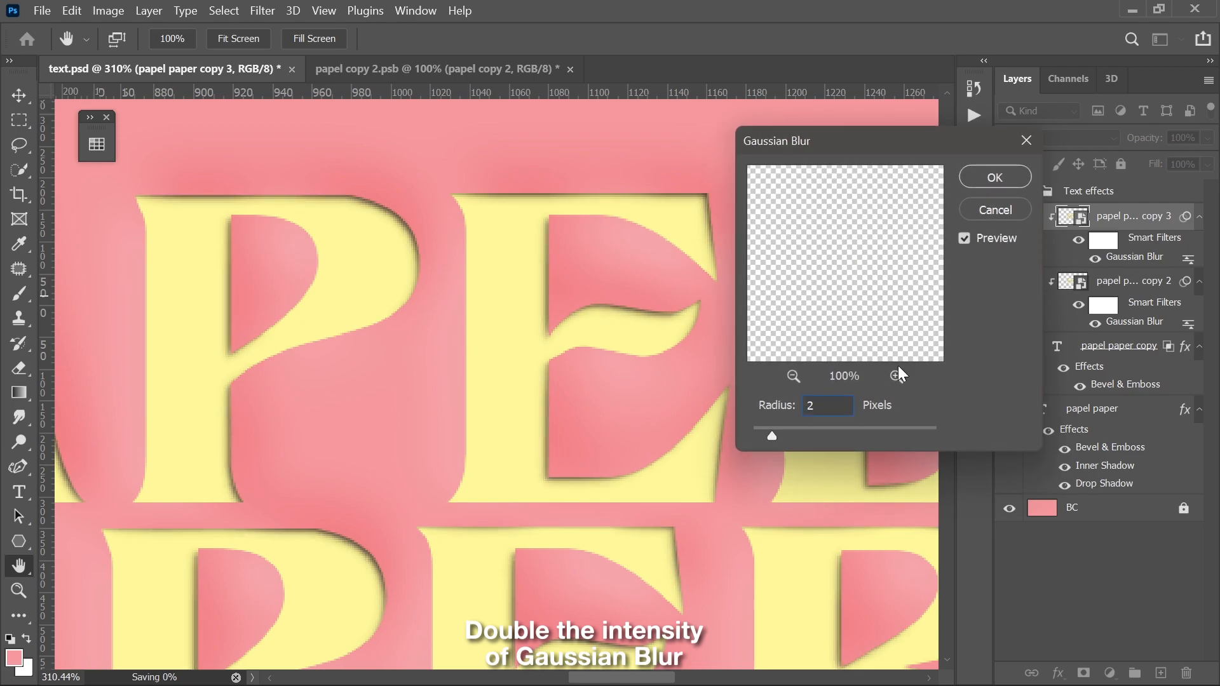
pyautogui.click(995, 179)
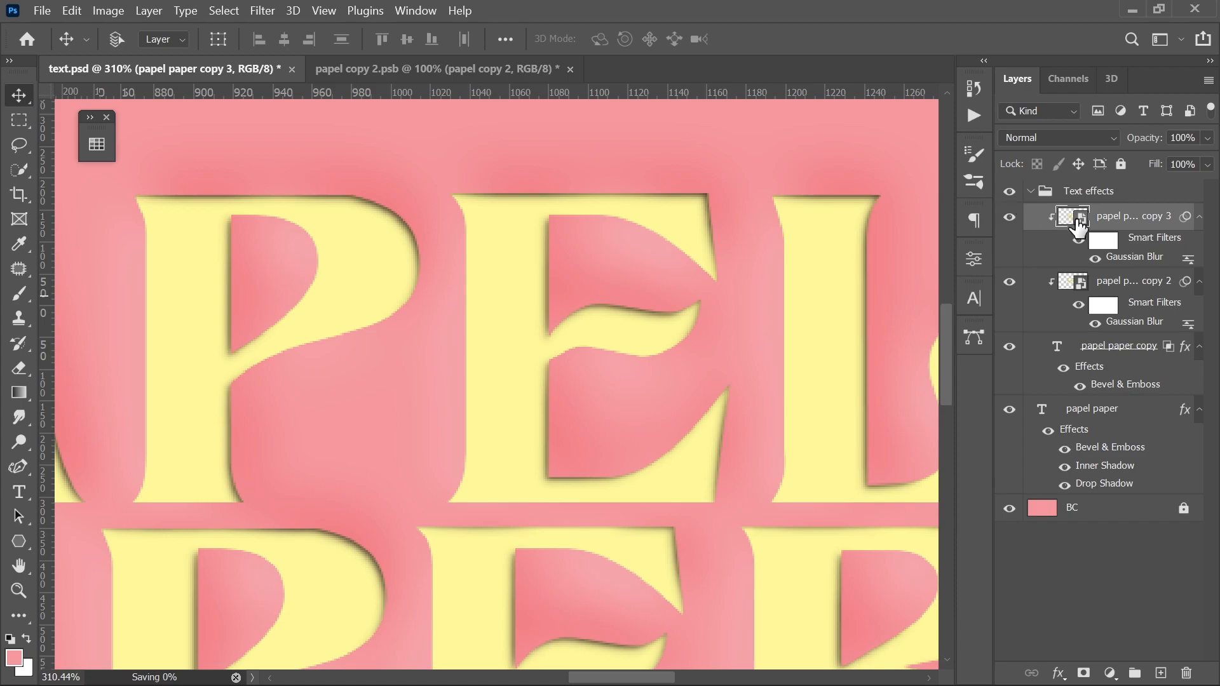
# Duplicate the papel paper copy 3 layer, clip the duplicate to the layer below and set its Gaussian Blur radius to 4 pixels
pyautogui.hotkey('ctrl', 'j')
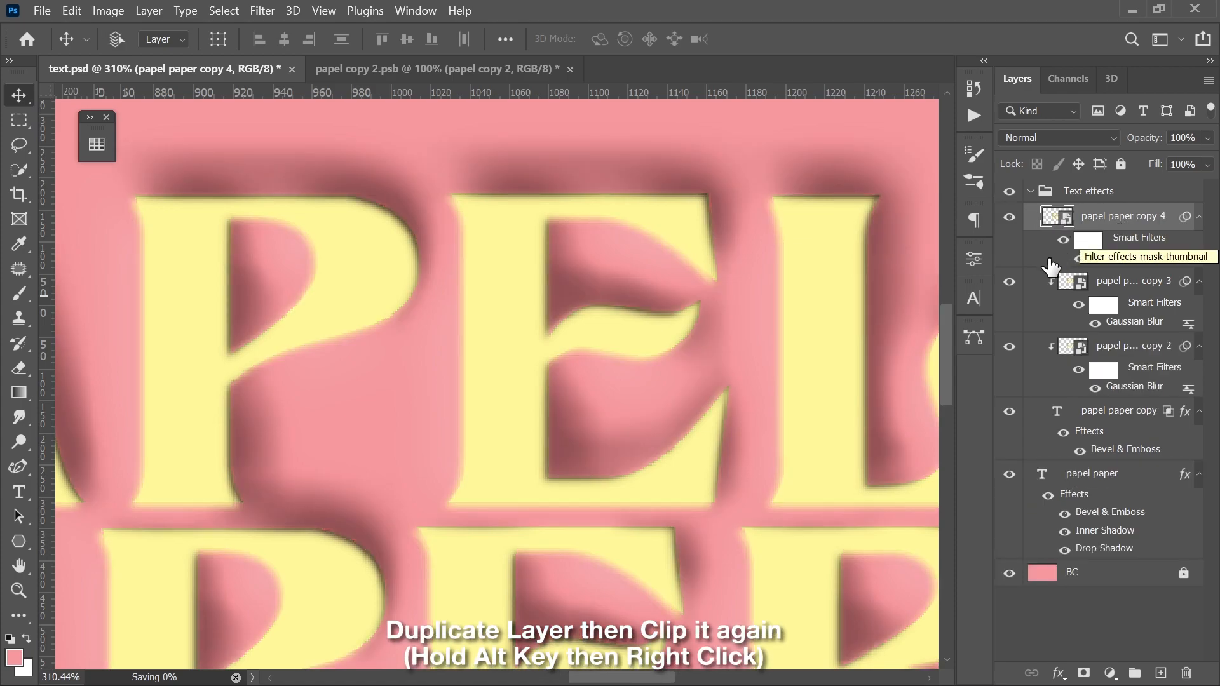
pyautogui.keyDown('alt'); pyautogui.click(1037, 260); pyautogui.keyUp('alt')
pyautogui.moveTo(786, 408); pyautogui.dragTo(736, 132)
pyautogui.moveTo(788, 292); pyautogui.dragTo(559, 273)
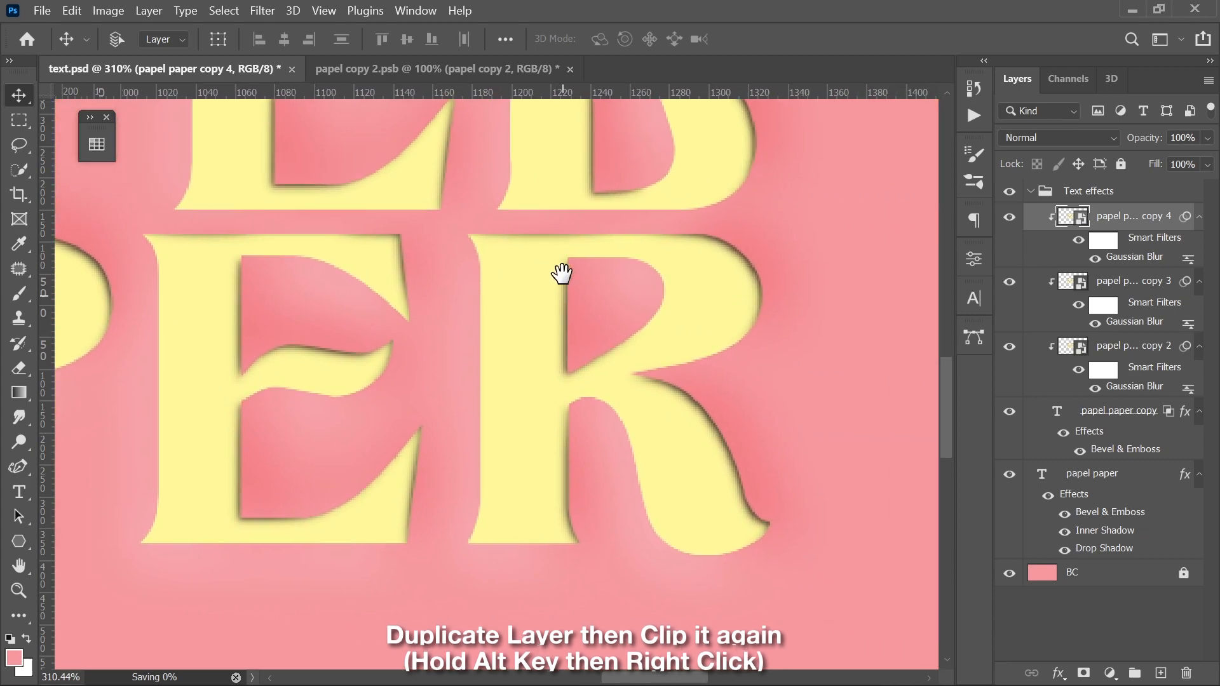
pyautogui.doubleClick(1123, 264)
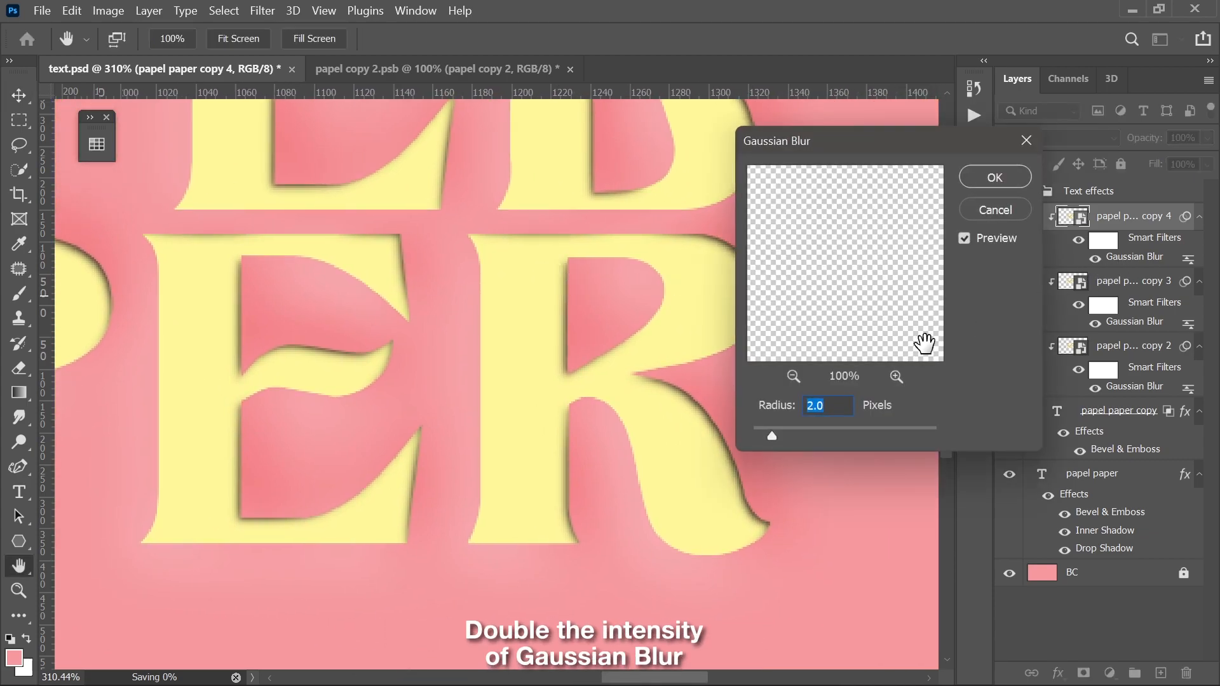
pyautogui.write('4')
pyautogui.press('Return')
# Duplicate the papel paper copy 4 layer, clip the duplicate to the layer below and set its Gaussian Blur radius to 8 pixels
pyautogui.moveTo(427, 411); pyautogui.dragTo(819, 402)
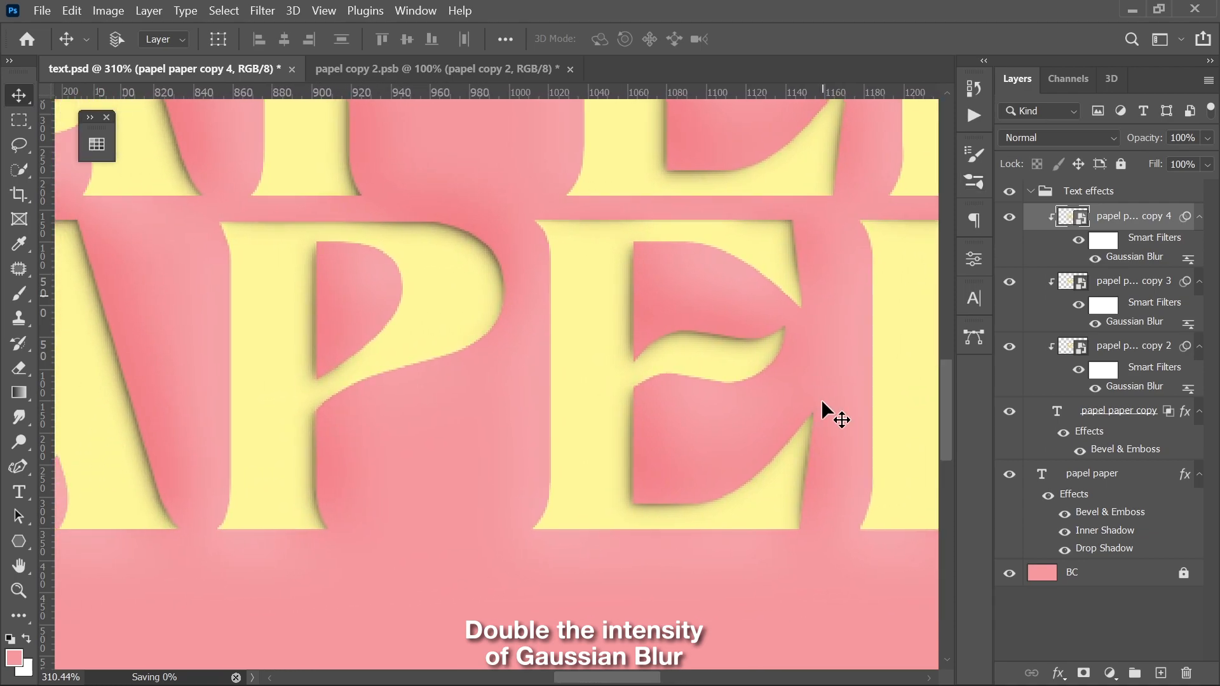
pyautogui.hotkey('ctrl', 'j')
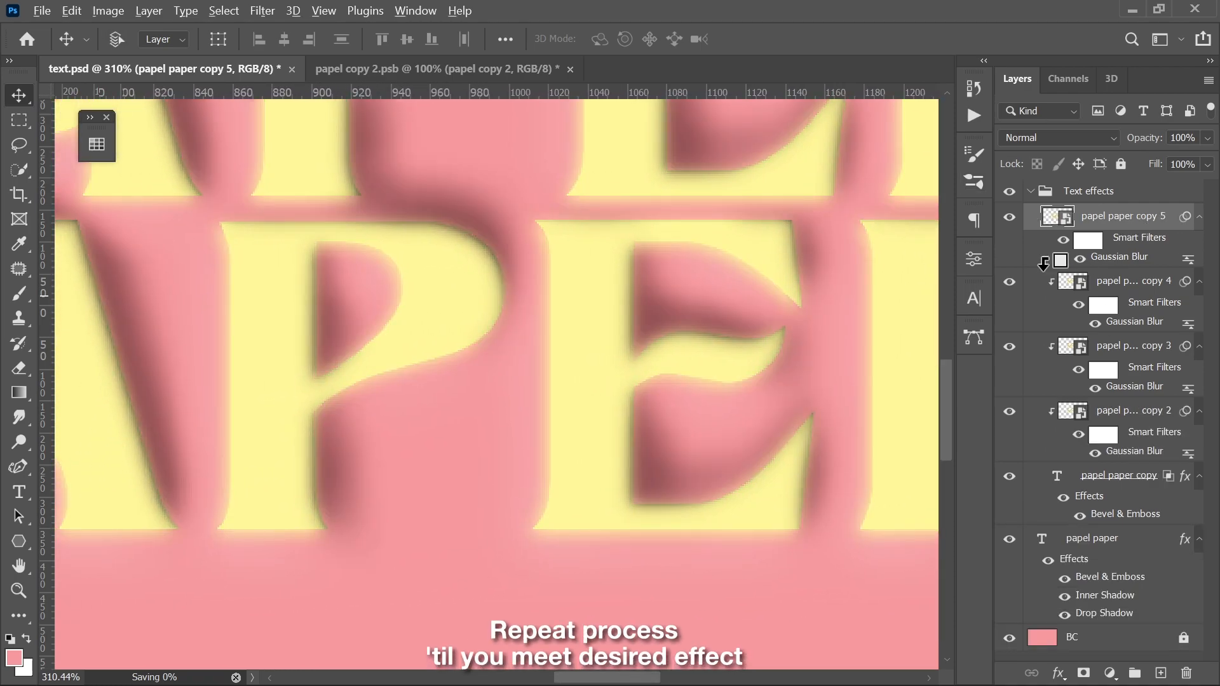
pyautogui.keyDown('alt'); pyautogui.click(1039, 263); pyautogui.keyUp('alt')
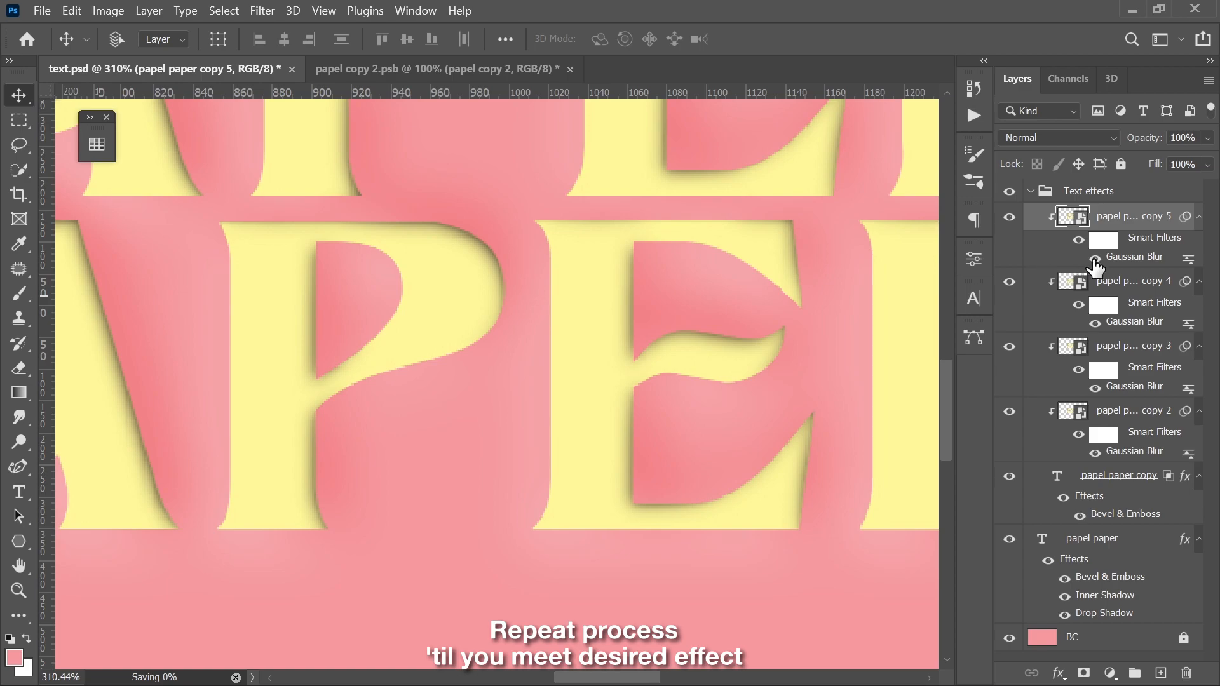
pyautogui.doubleClick(1136, 257)
pyautogui.write('8')
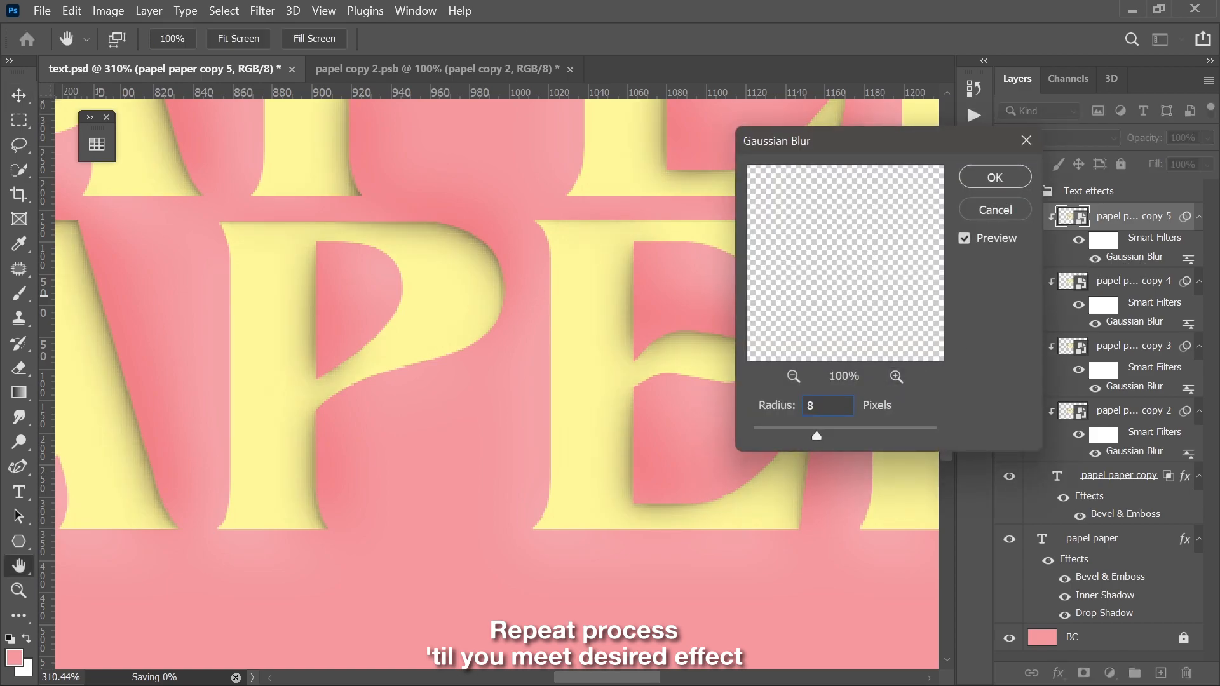
pyautogui.click(995, 178)
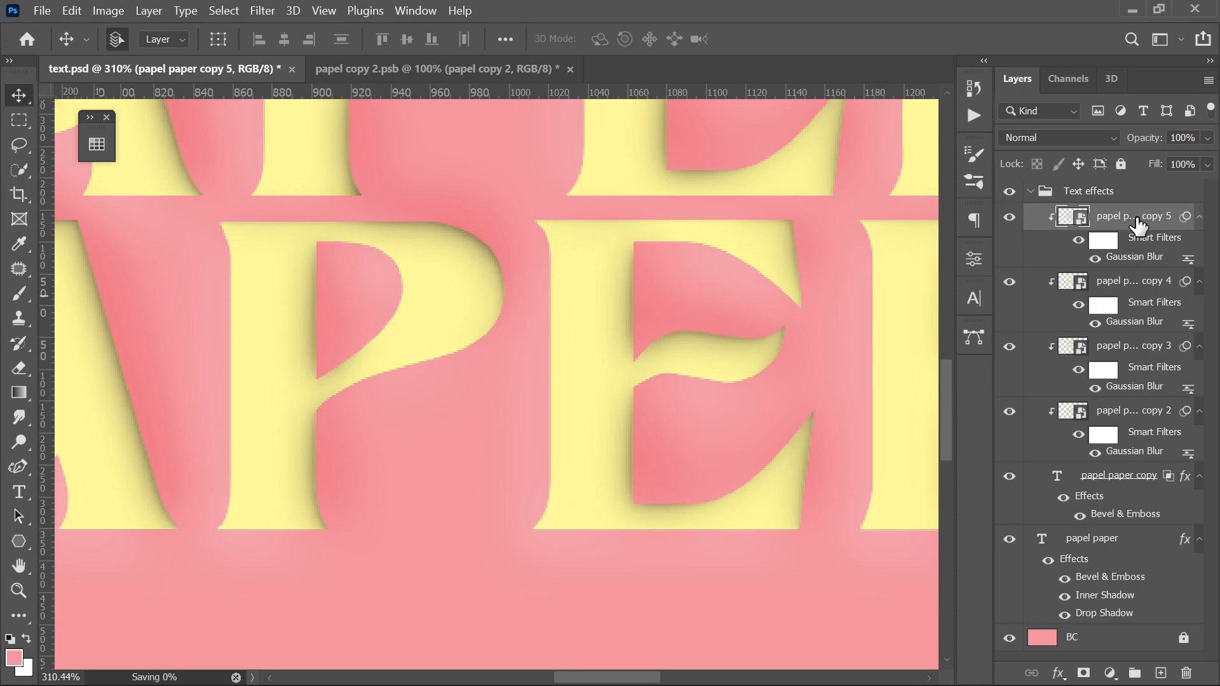
# Duplicate the papel paper copy 5 layer, clip the duplicate to the layer below and set its Gaussian Blur radius to 16 pixels
pyautogui.hotkey('ctrl', 'j')
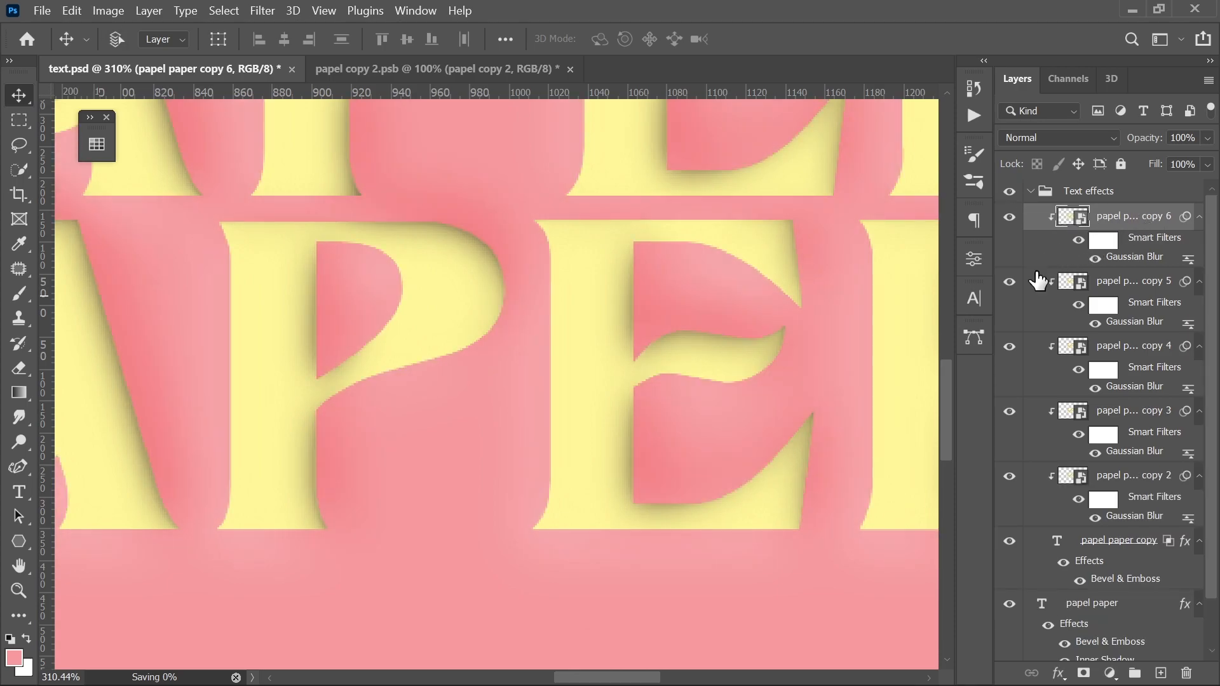
pyautogui.doubleClick(1128, 258)
pyautogui.write('10')
pyautogui.click(995, 178)
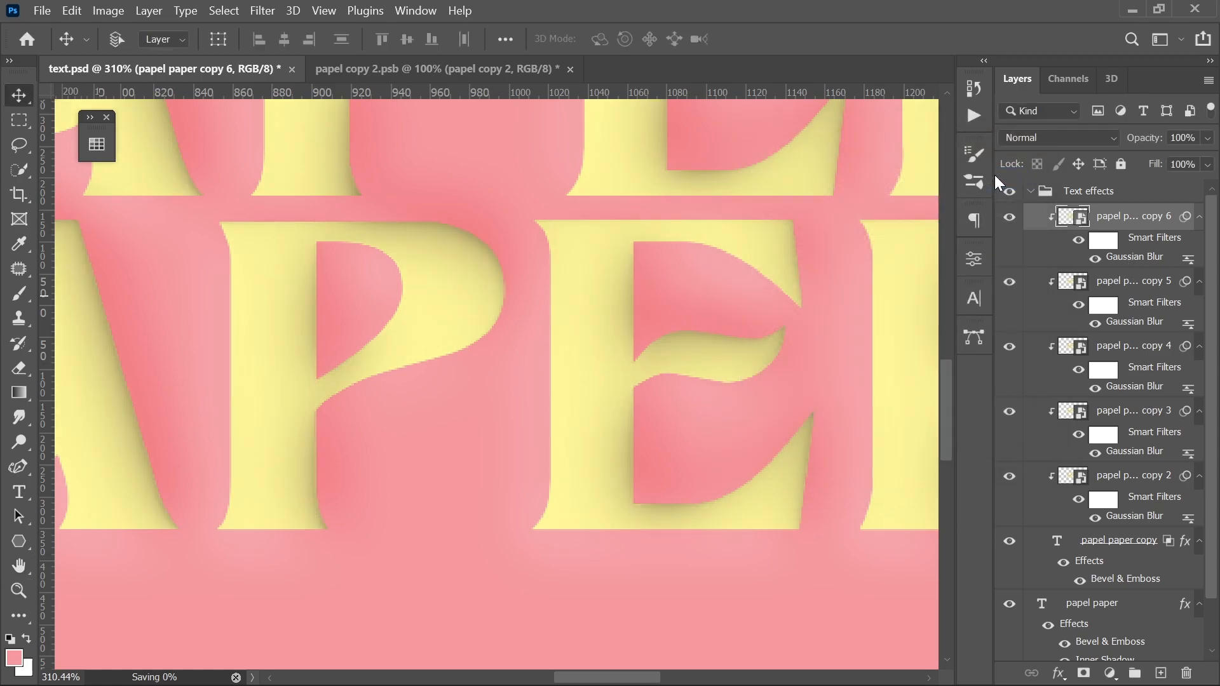
# Reduce the opacity of the clipped text copies, setting copy 6 to about 21%, copy 4 to about 61% and copy 3 to 47%
pyautogui.moveTo(1207, 138)
pyautogui.mouseDown()
pyautogui.moveTo(1205, 164)
pyautogui.moveTo(1135, 162)
pyautogui.mouseUp()
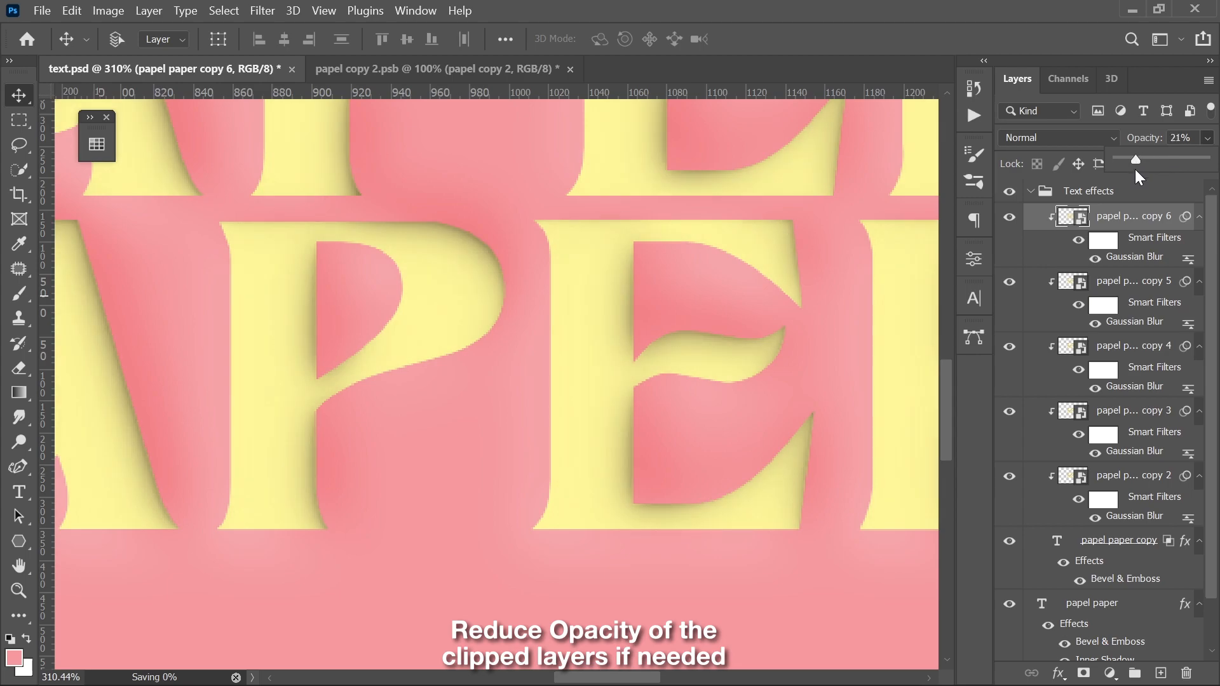
pyautogui.click(1128, 279)
pyautogui.moveTo(1207, 138)
pyautogui.mouseDown()
pyautogui.moveTo(1206, 164)
pyautogui.moveTo(1153, 161)
pyautogui.moveTo(1203, 164)
pyautogui.mouseUp()
pyautogui.hotkey('alt', '[')
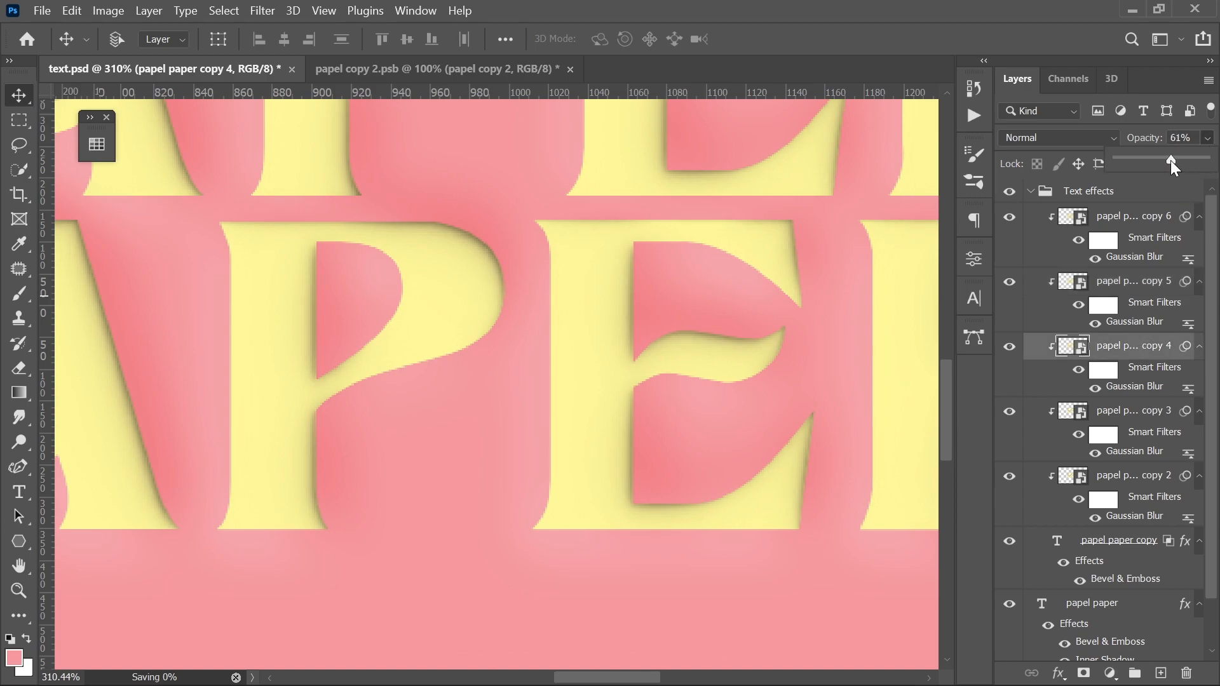
pyautogui.click(1128, 411)
pyautogui.moveTo(1207, 138); pyautogui.dragTo(1159, 157)
pyautogui.moveTo(508, 204); pyautogui.dragTo(724, 257)
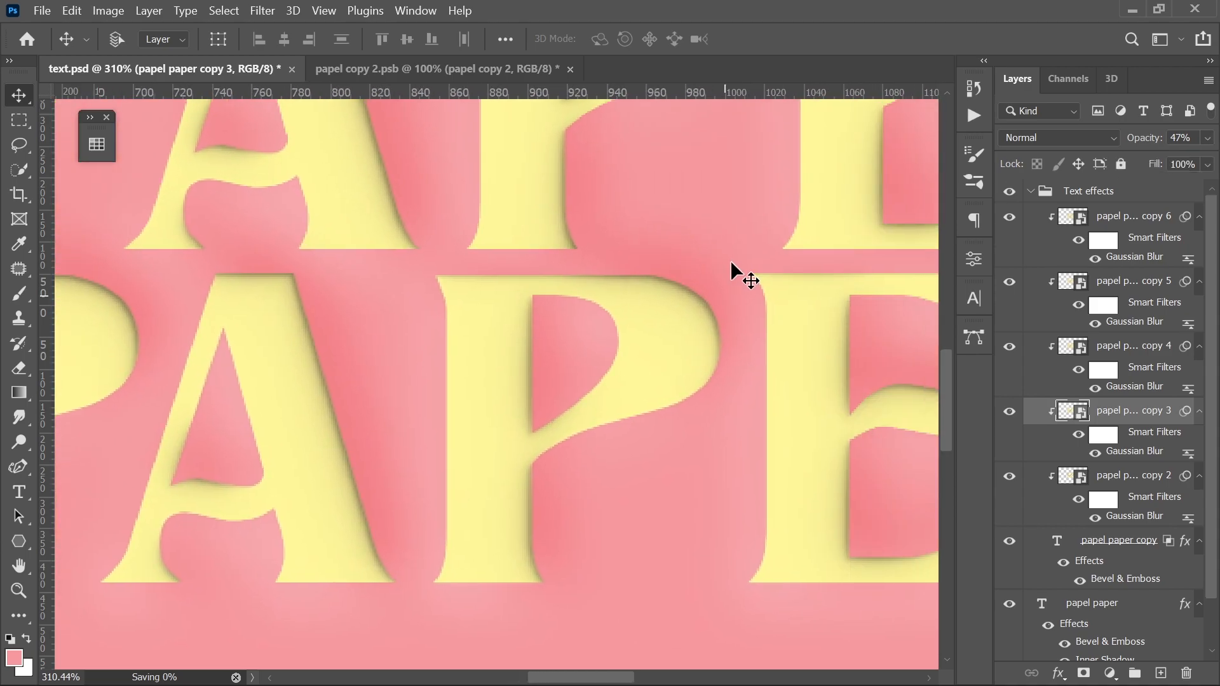
pyautogui.scroll(-6, 727, 270)
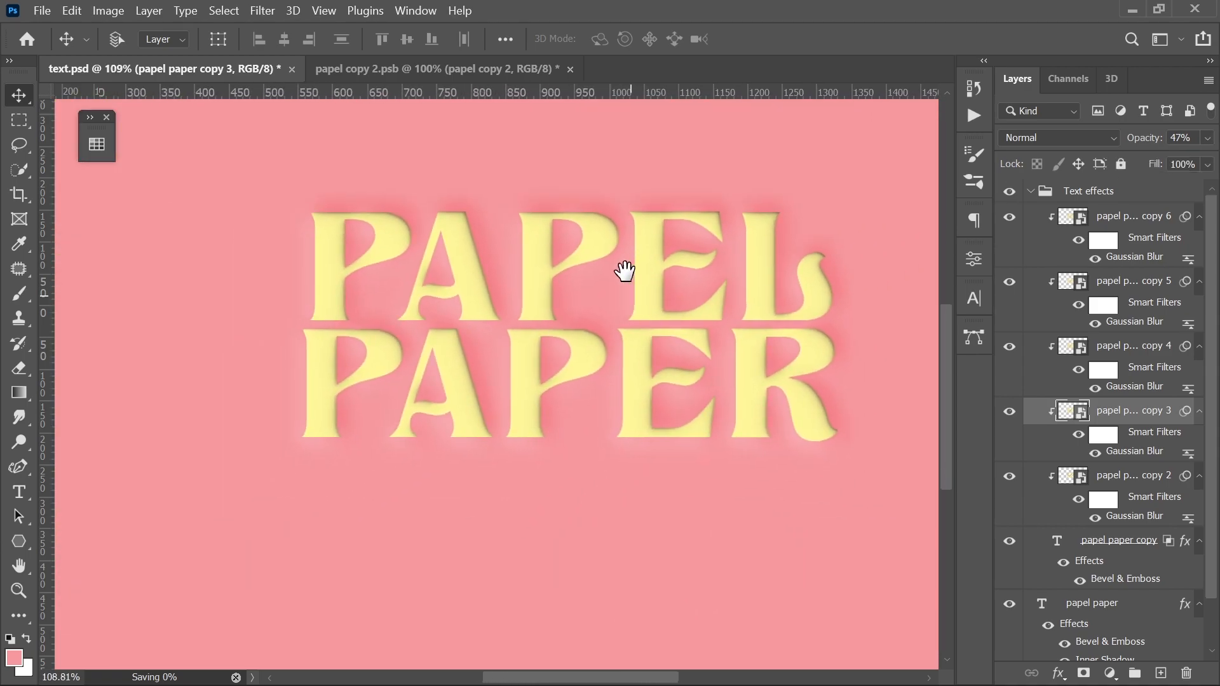
pyautogui.scroll(-2, 628, 270)
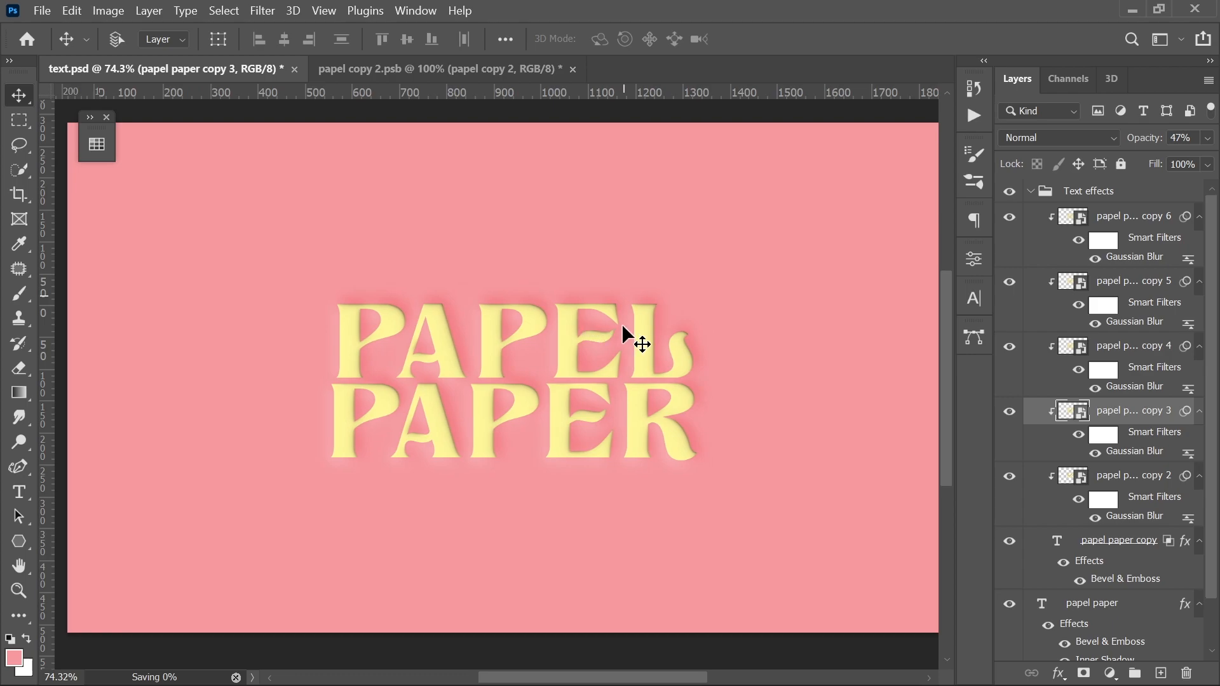
# Load the original papel paper text as a selection and fill it with a dark brown Solid Color layer above the collapsed Text effects group
pyautogui.click(1033, 191)
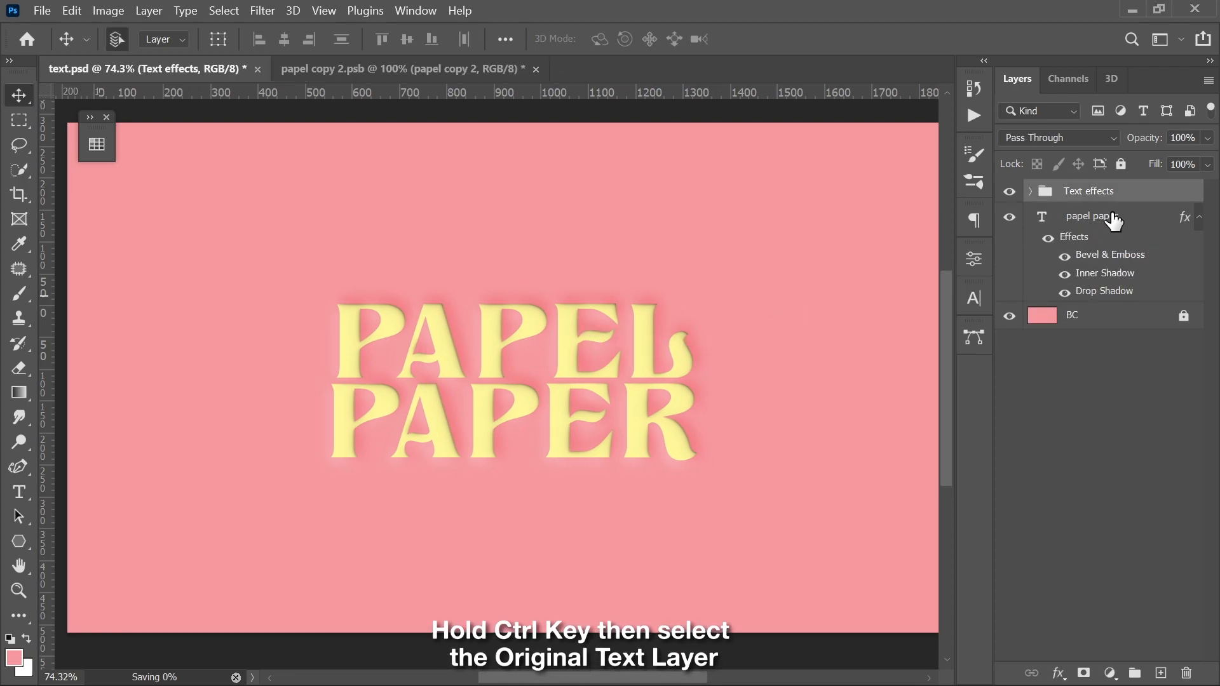
pyautogui.moveTo(1071, 227); pyautogui.dragTo(1048, 226)
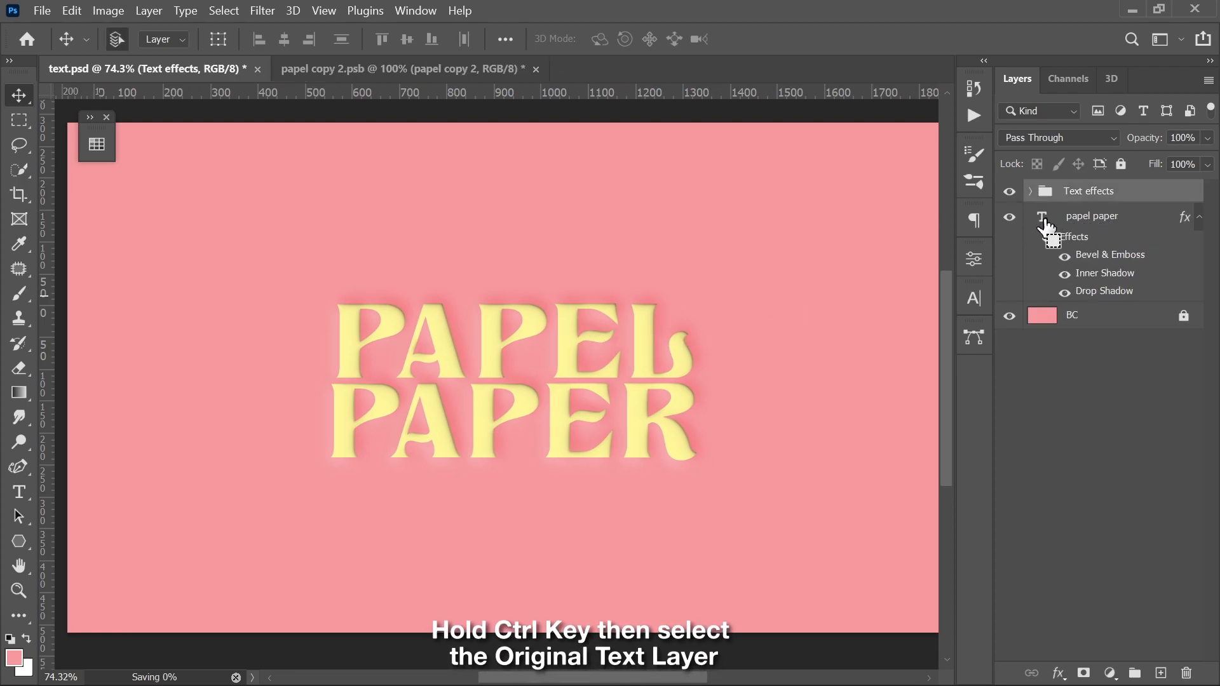
pyautogui.keyDown('ctrl'); pyautogui.click(1045, 221); pyautogui.keyUp('ctrl')
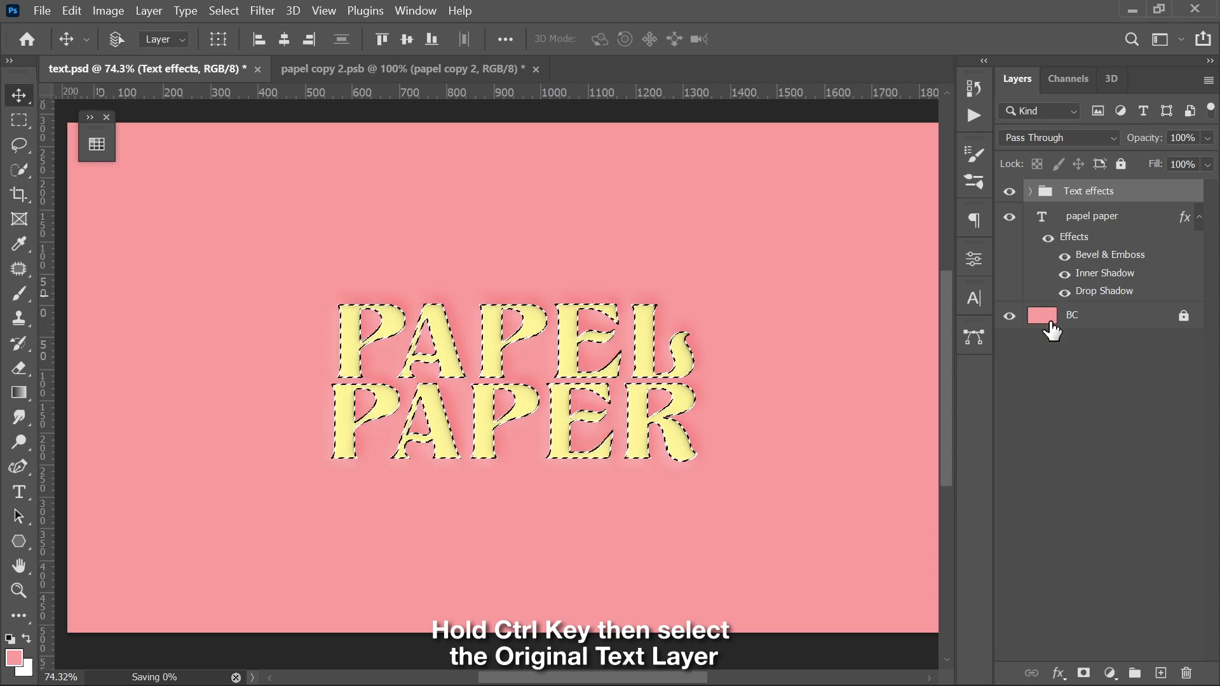
pyautogui.click(1110, 673)
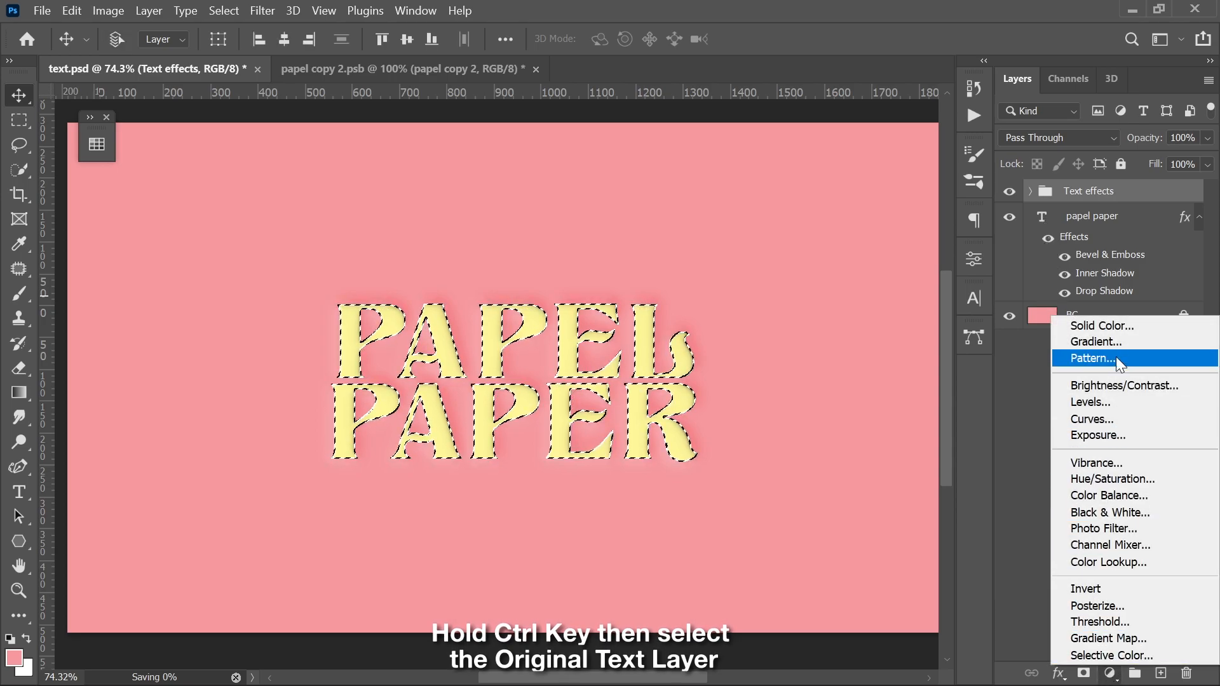
pyautogui.click(1118, 328)
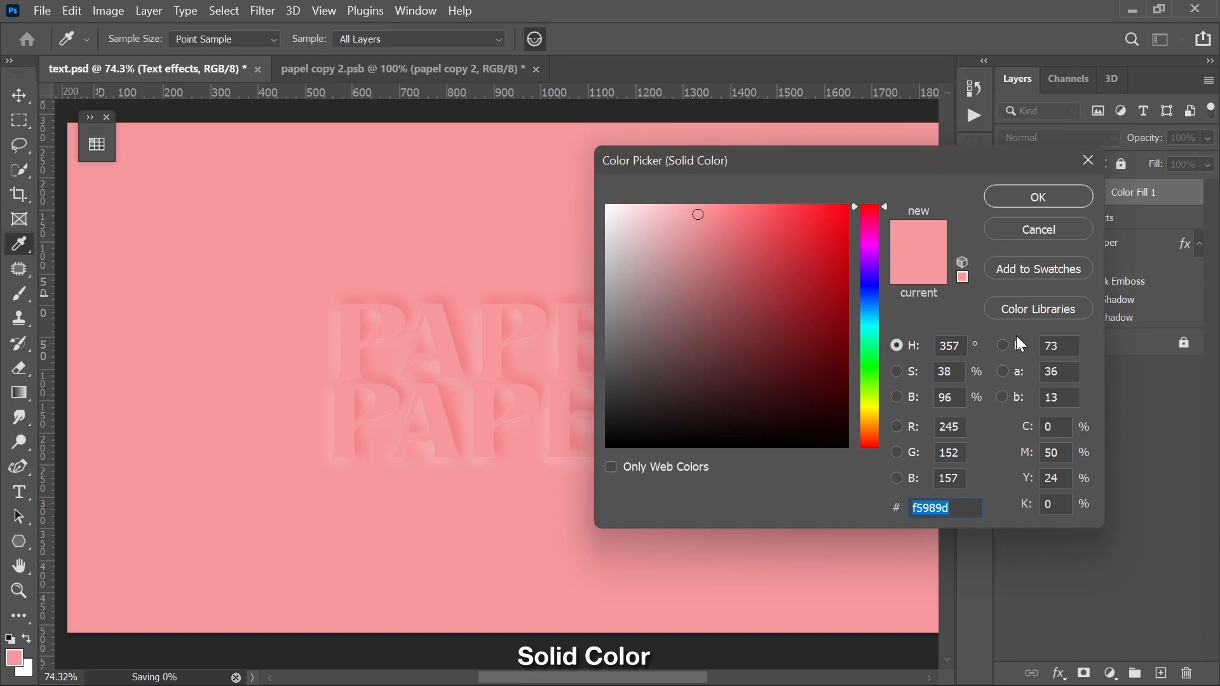
pyautogui.moveTo(662, 292); pyautogui.dragTo(709, 357)
pyautogui.click(1029, 197)
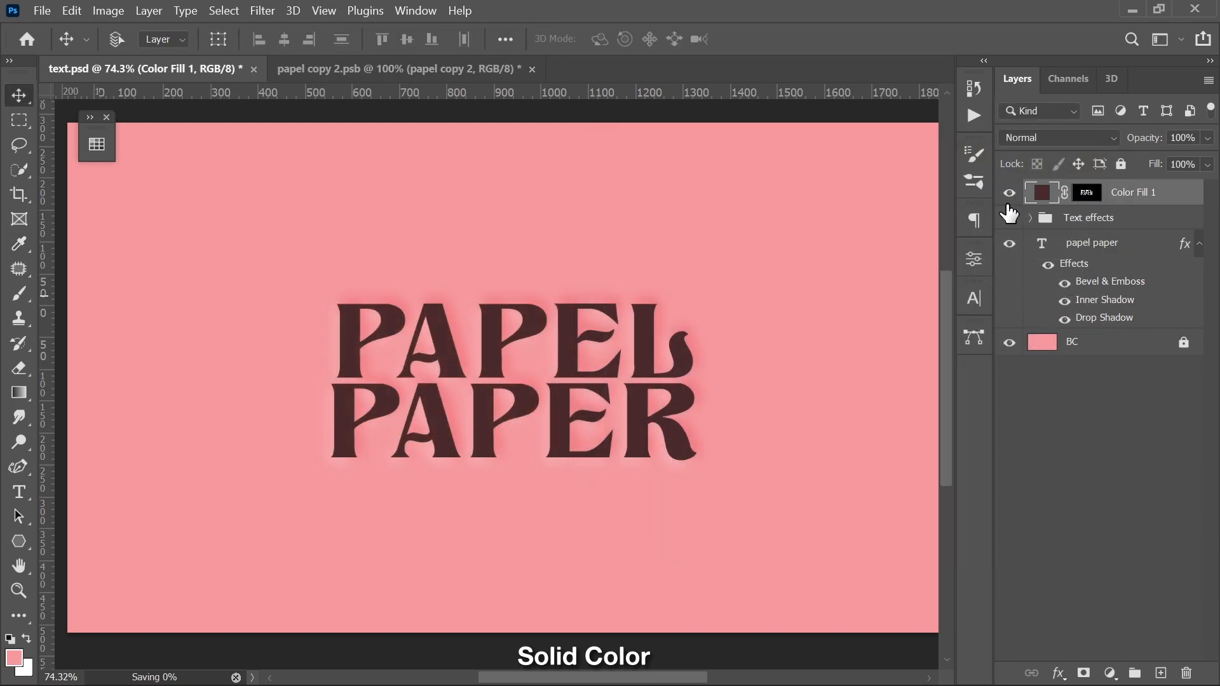
# Rename the color fill layer as Shadow and convert it to a smart object placed below the Text effects group
pyautogui.doubleClick(1134, 192)
pyautogui.write('Shadow')
pyautogui.press('Return')
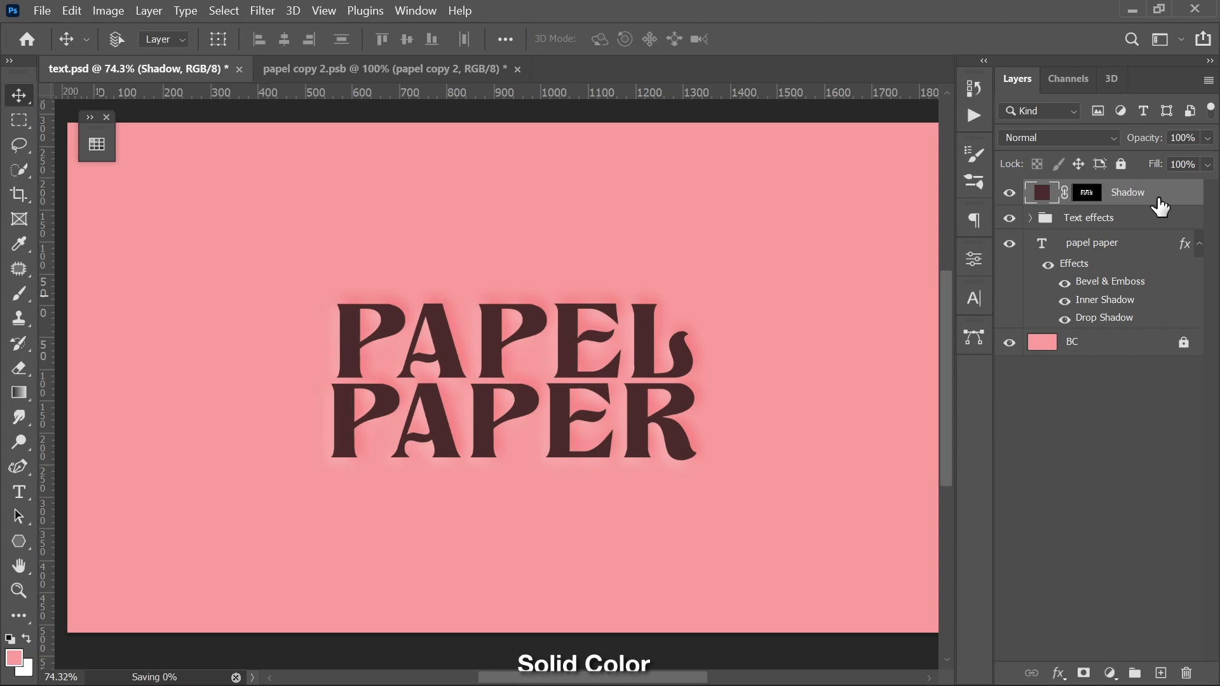
pyautogui.rightClick(1158, 199)
pyautogui.click(1138, 214)
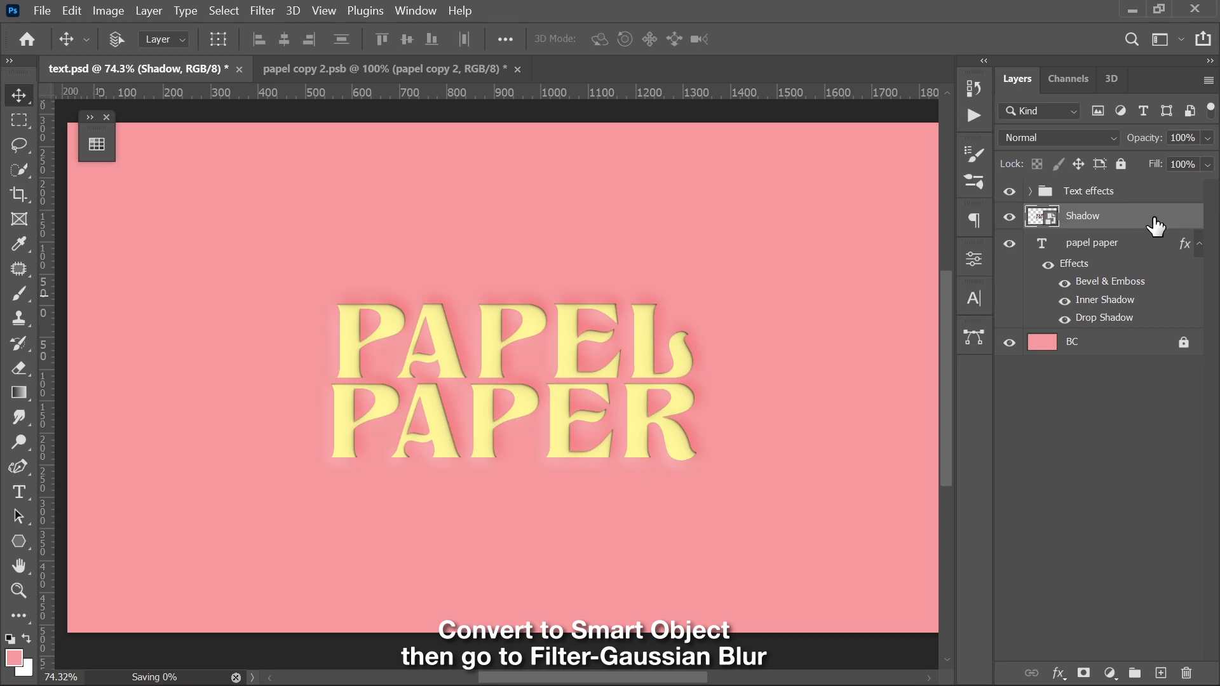
# Apply a Gaussian Blur with a 3 pixel radius to the Shadow smart object and reduce the layer's opacity to 50%
pyautogui.click(262, 10)
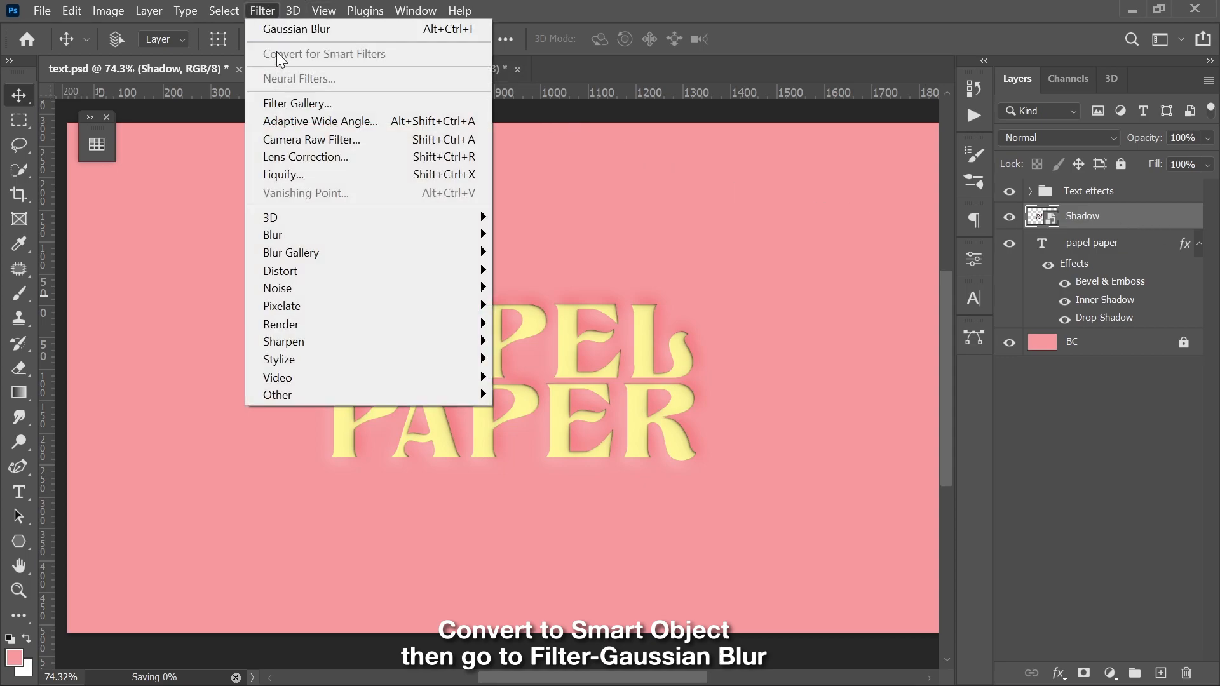
pyautogui.moveTo(333, 235)
pyautogui.click(544, 307)
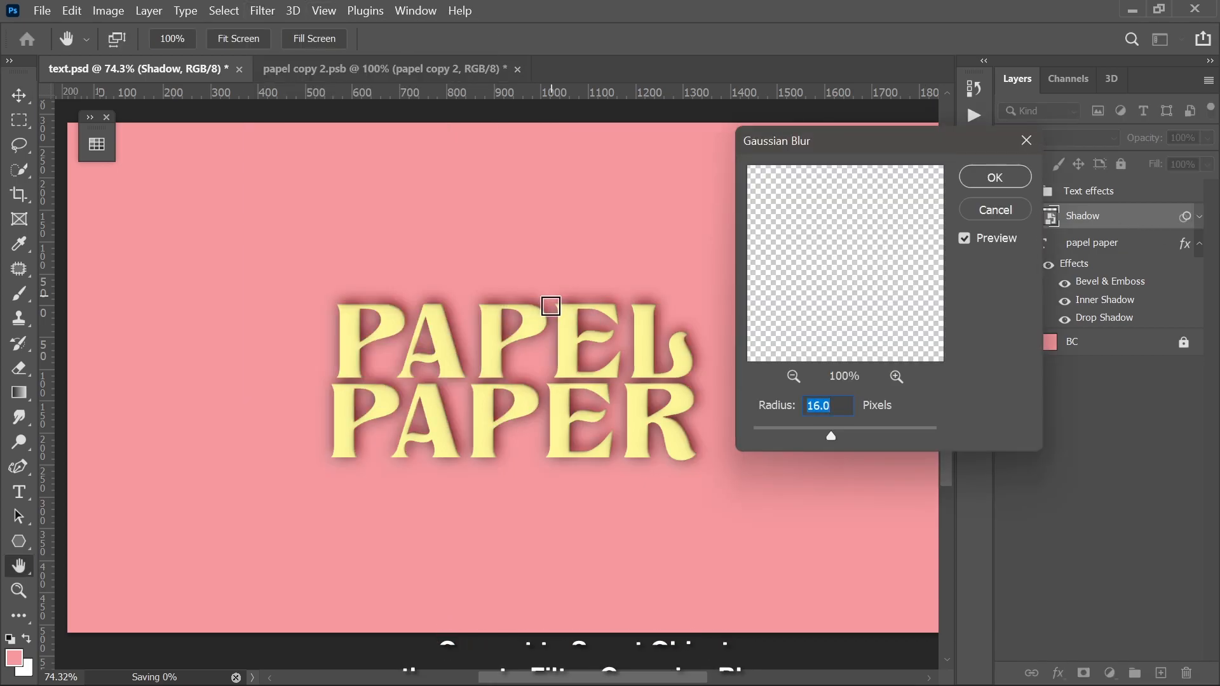
pyautogui.write('32')
pyautogui.press('BackSpace')
pyautogui.press('BackSpace')
pyautogui.write('1')
pyautogui.write('3')
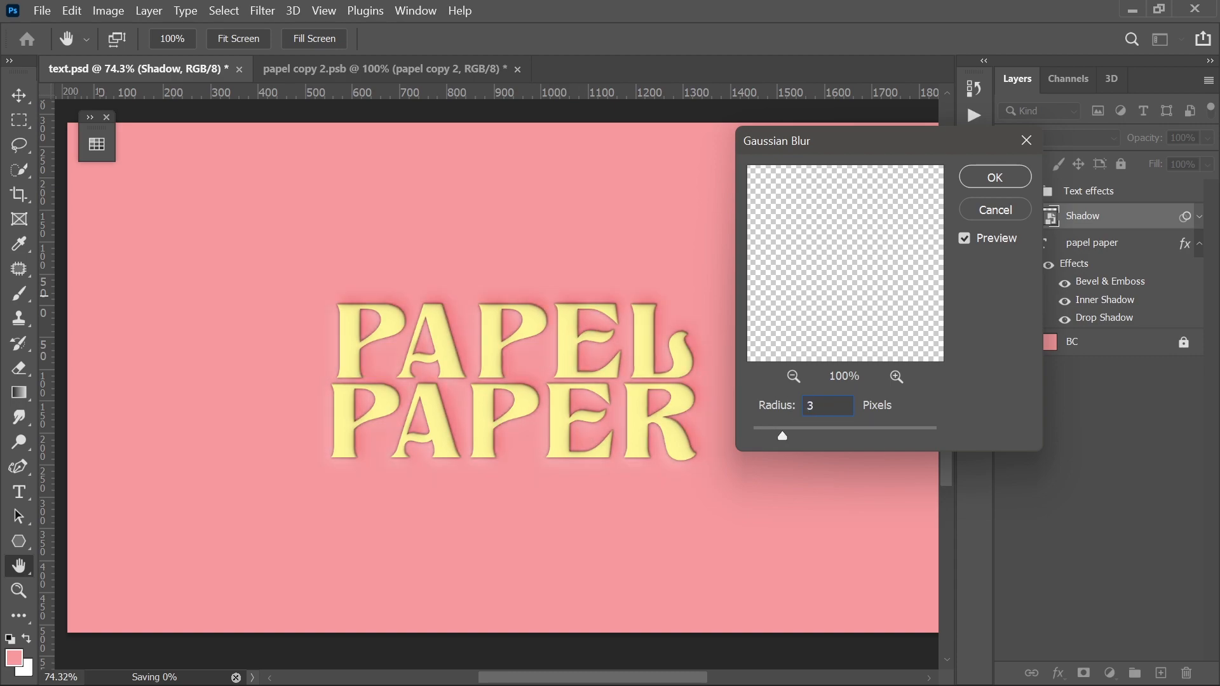
pyautogui.click(1008, 178)
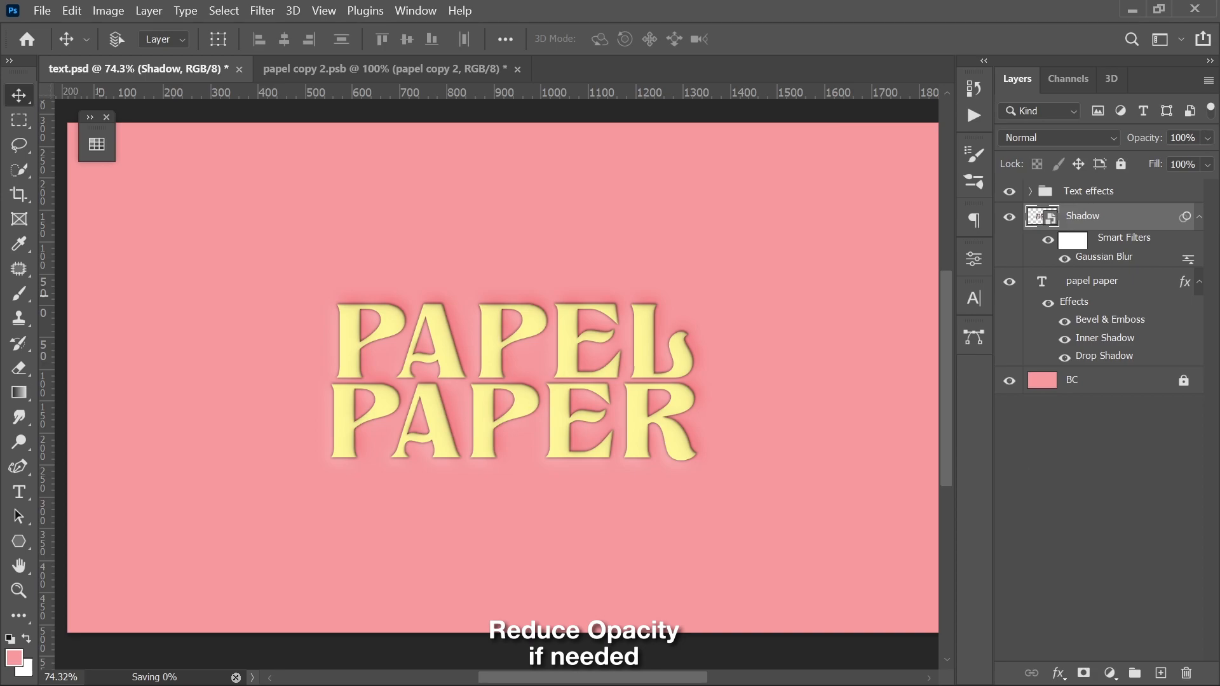
pyautogui.write('50')
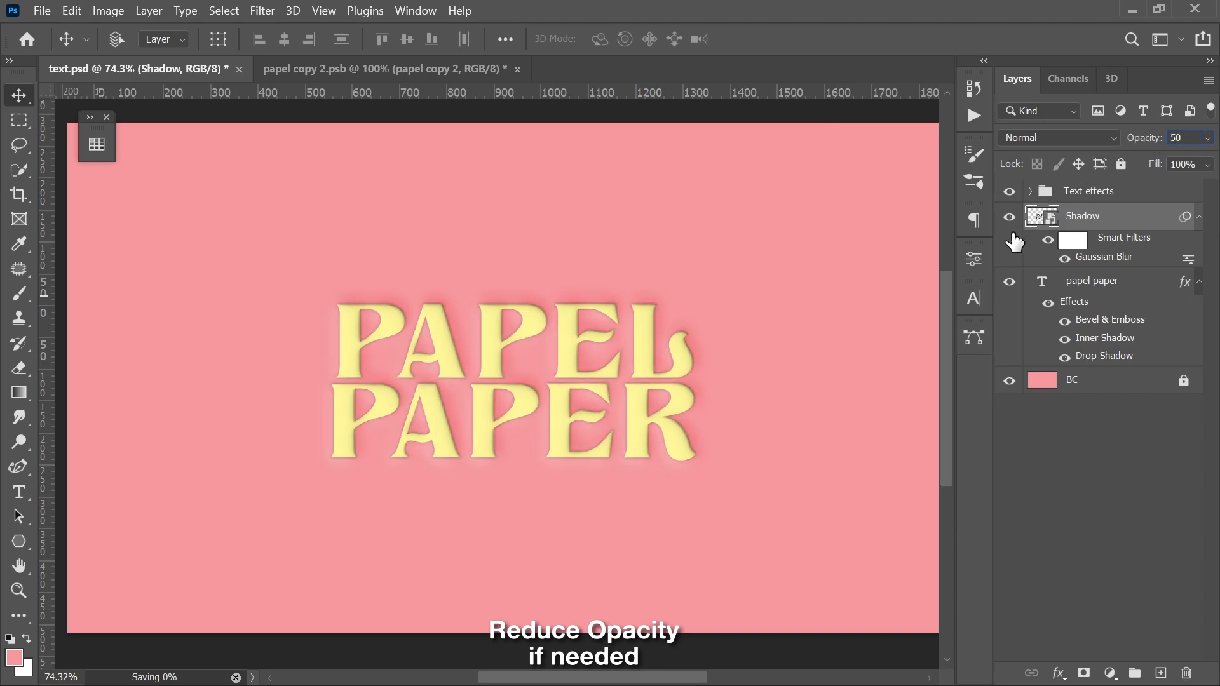
pyautogui.click(1009, 414)
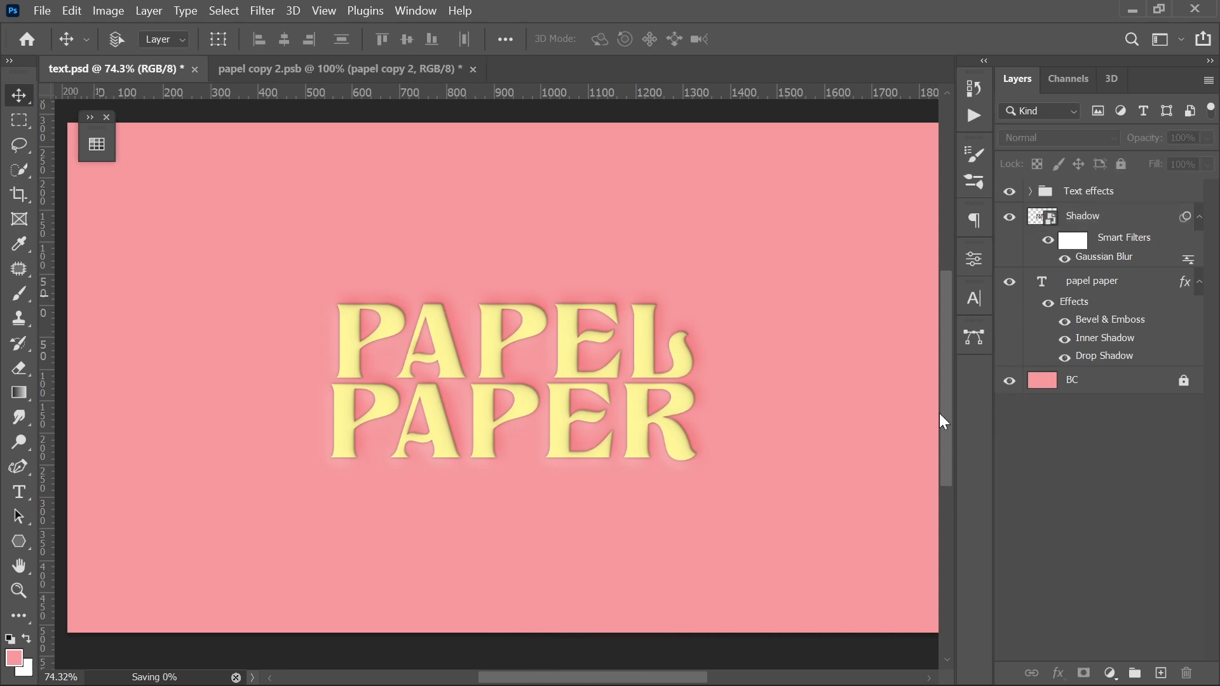
# Move the Shadow layer slightly down and to the left so it is offset from the lettering
pyautogui.scroll(4, 588, 413)
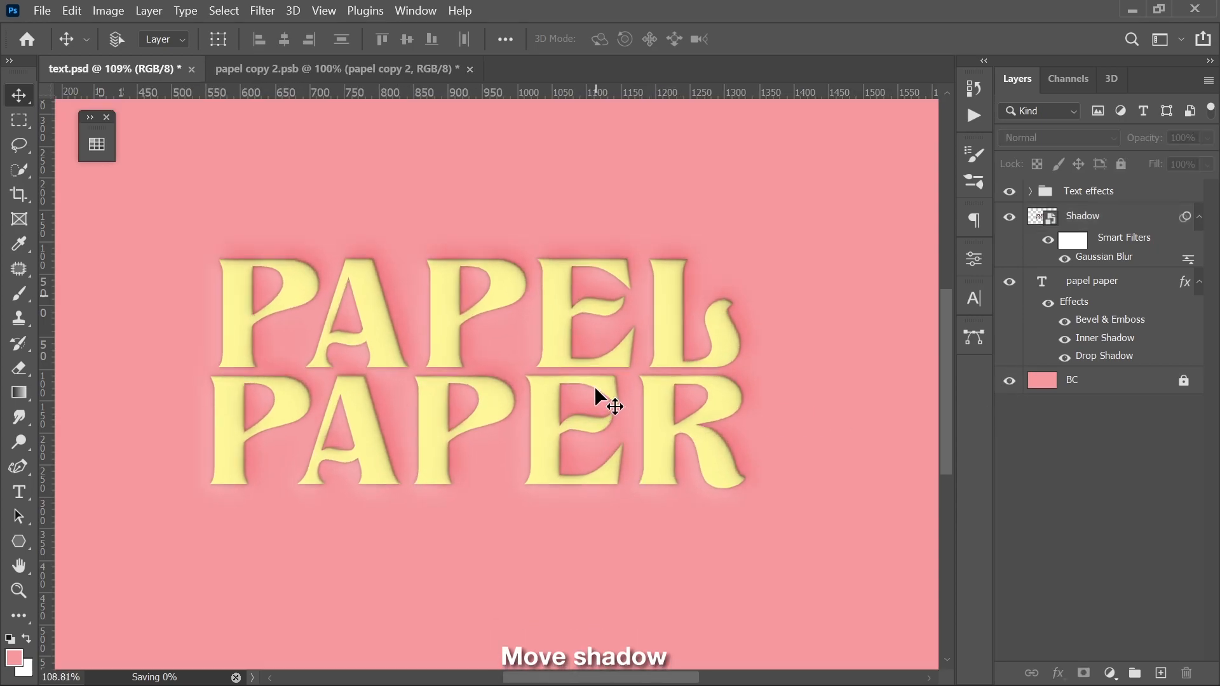
pyautogui.click(1058, 219)
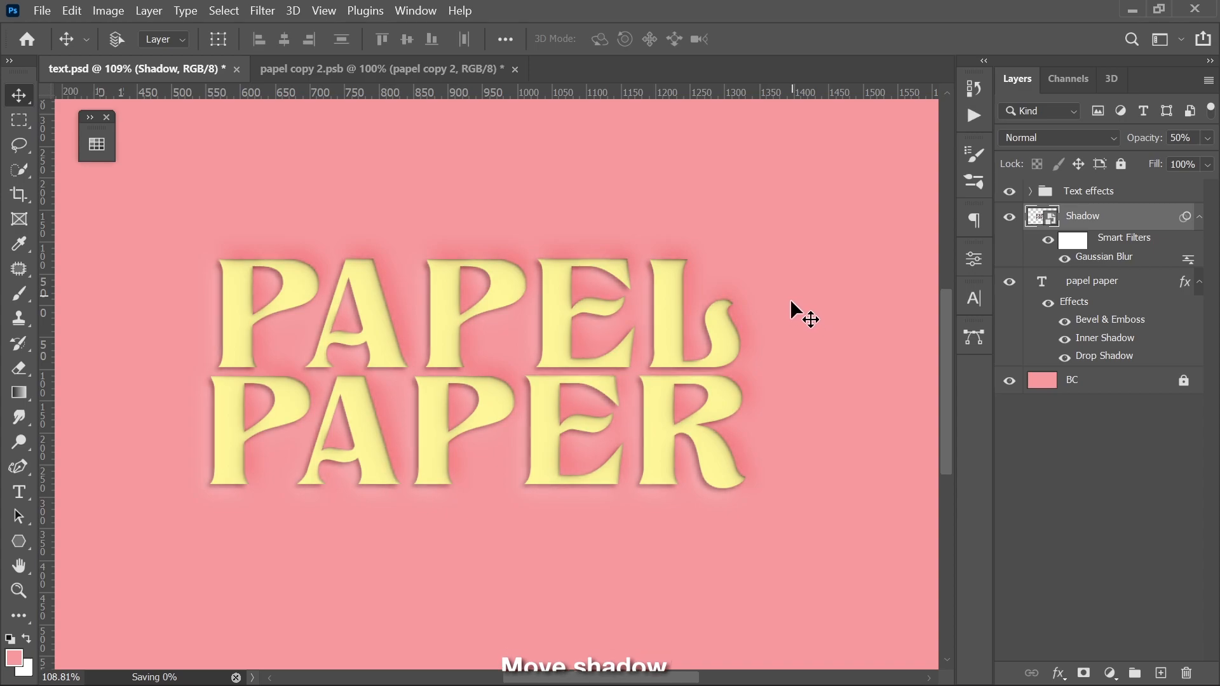
pyautogui.moveTo(620, 200); pyautogui.dragTo(638, 218)
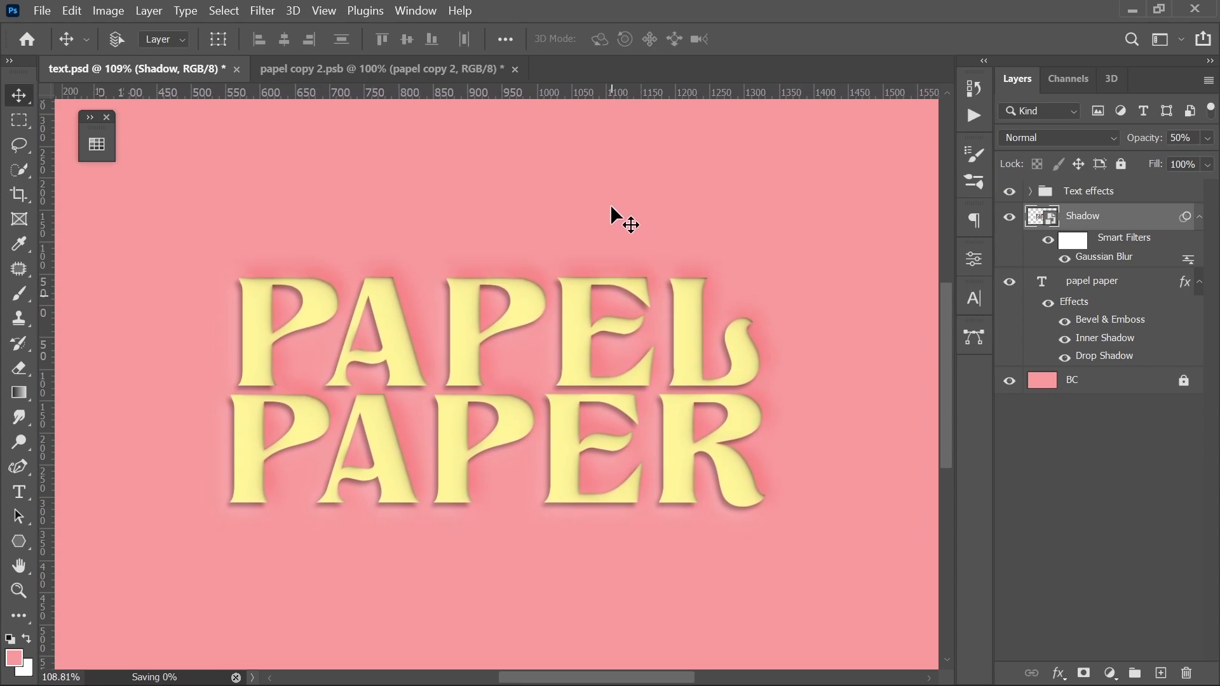
pyautogui.scroll(-4, 610, 204)
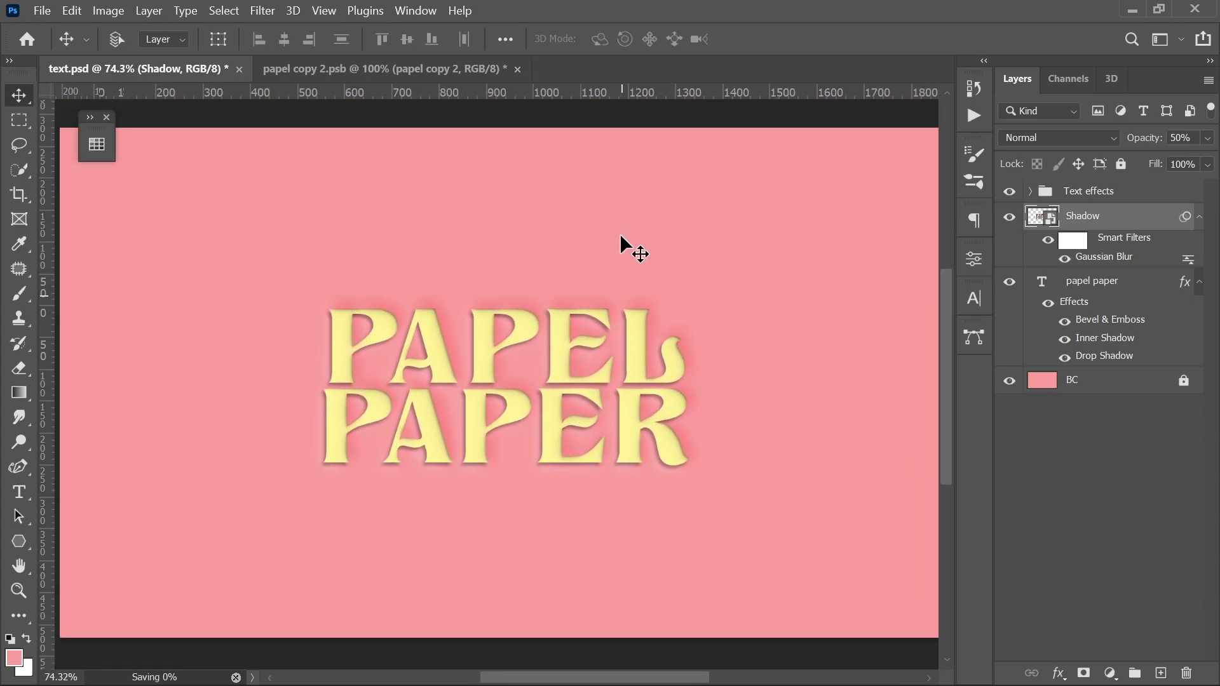